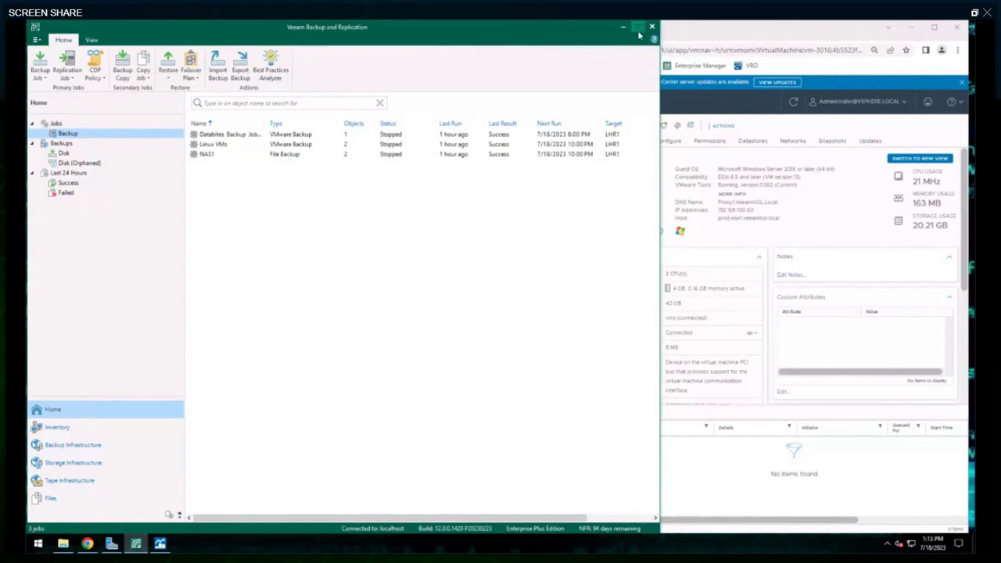
Review the last run details of the Databites Backup Job, Linux VMs and NAS1 backup jobs, including the Proxy1 session
click(638, 28)
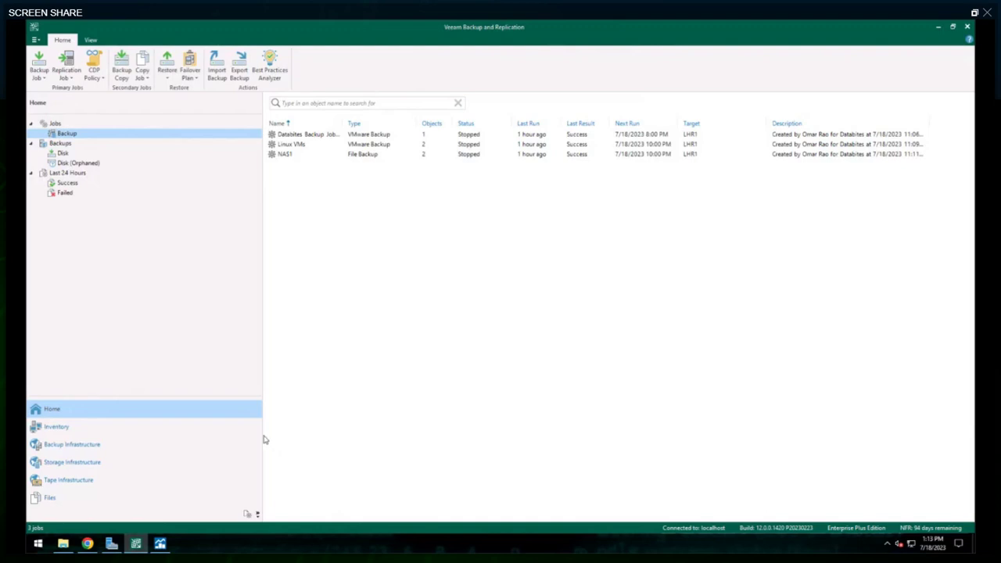
click(335, 137)
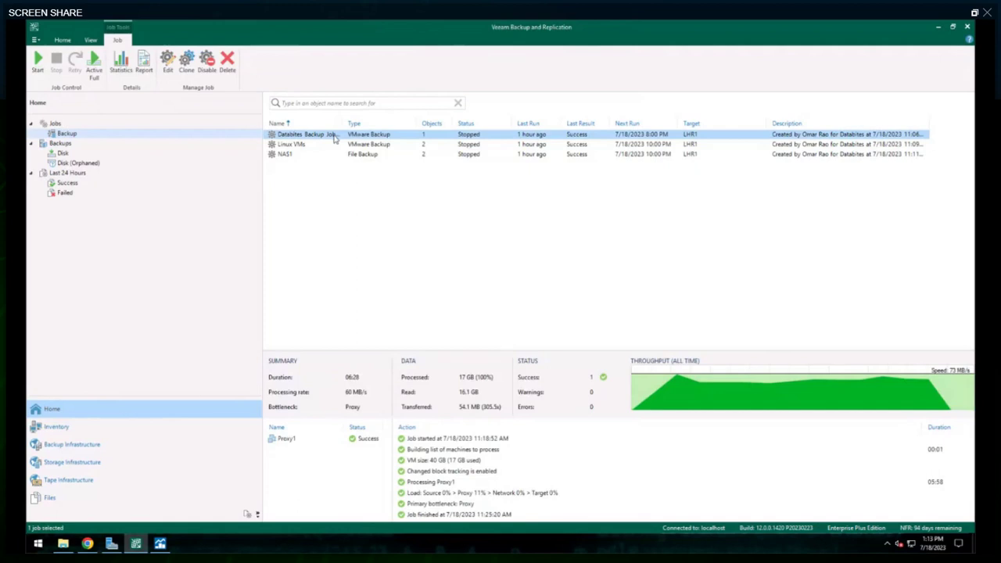
click(287, 441)
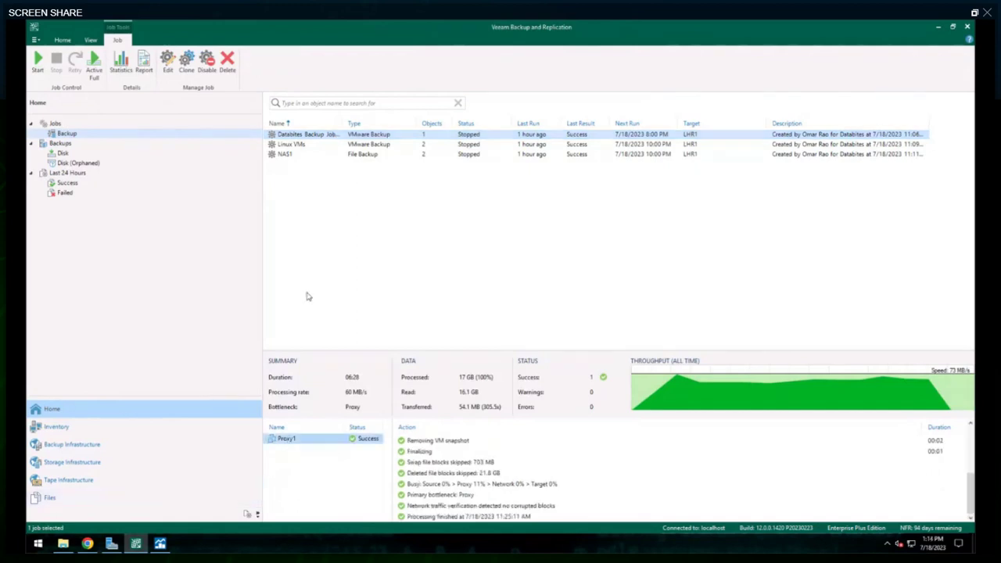
click(317, 149)
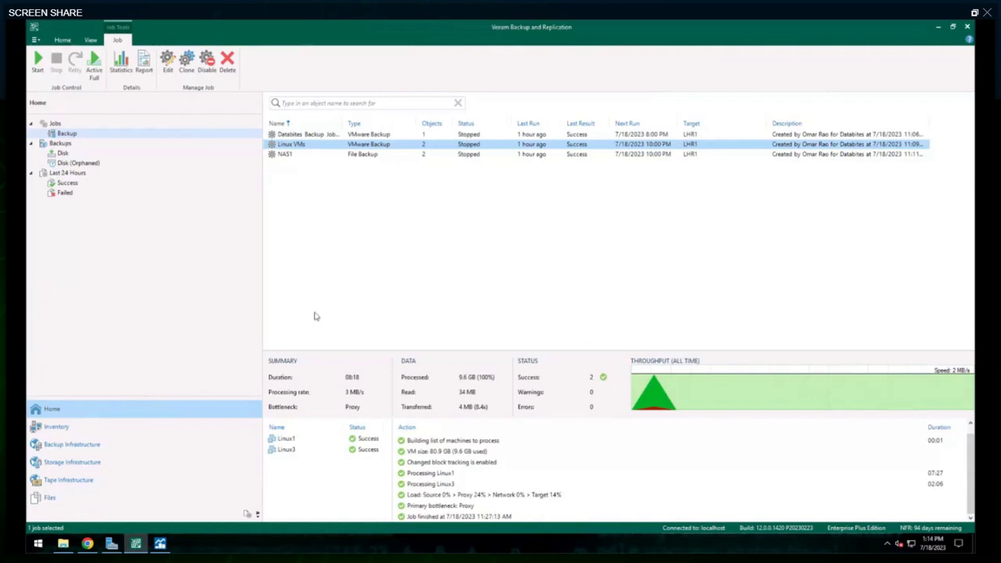
click(302, 155)
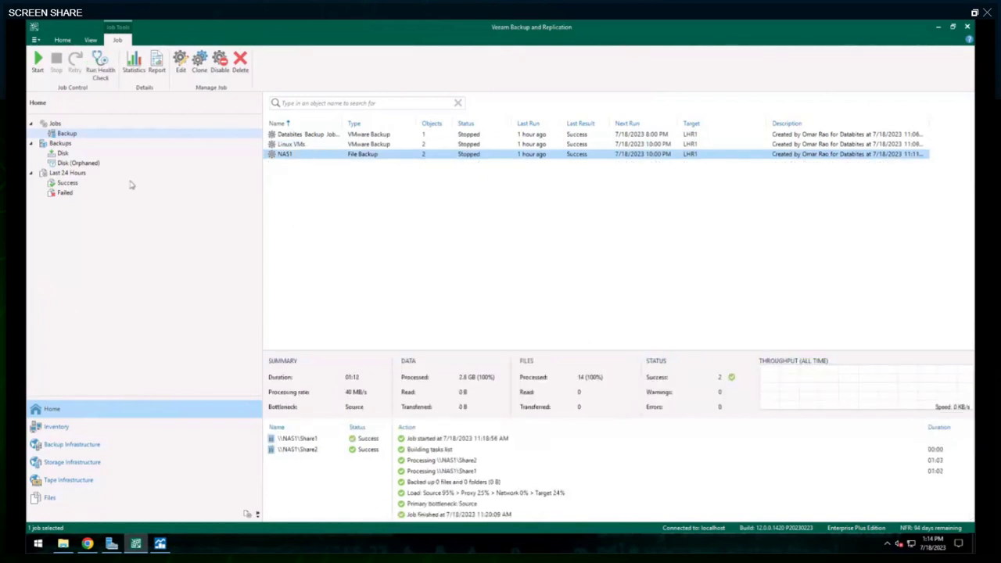
click(68, 135)
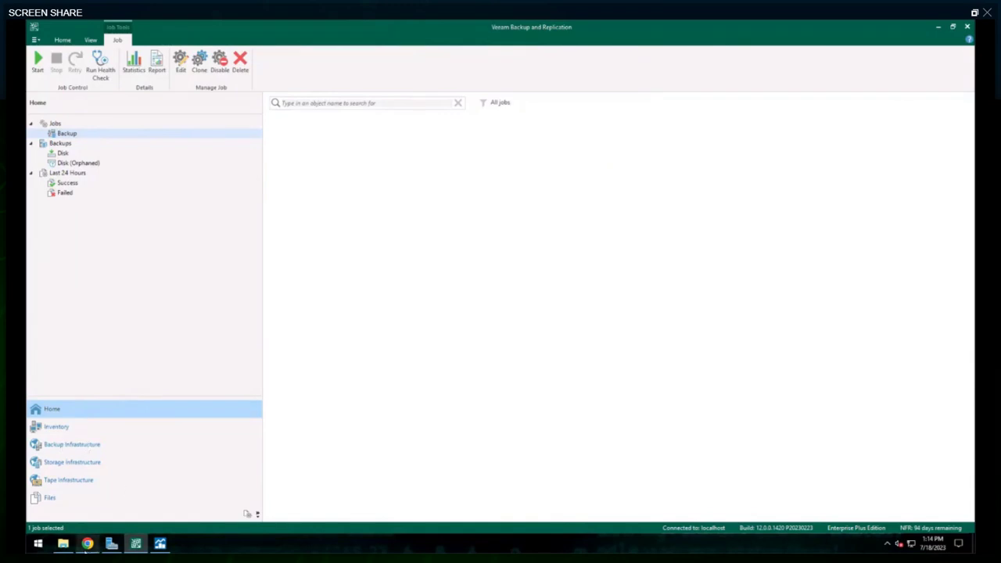
Switch to the vSphere Client in Chrome and examine the virtual machines listed under PROD_SITE
click(86, 543)
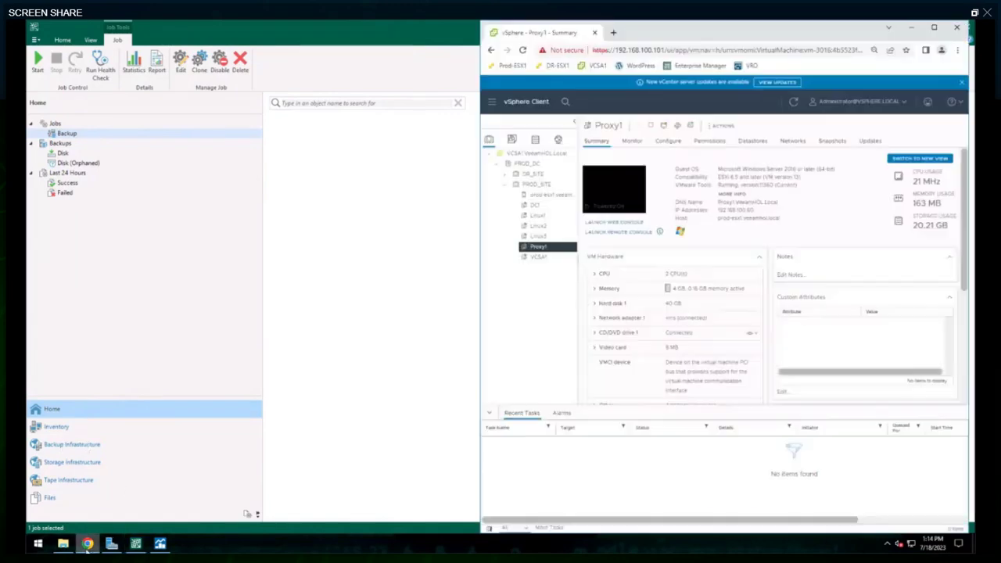
double_click(680, 34)
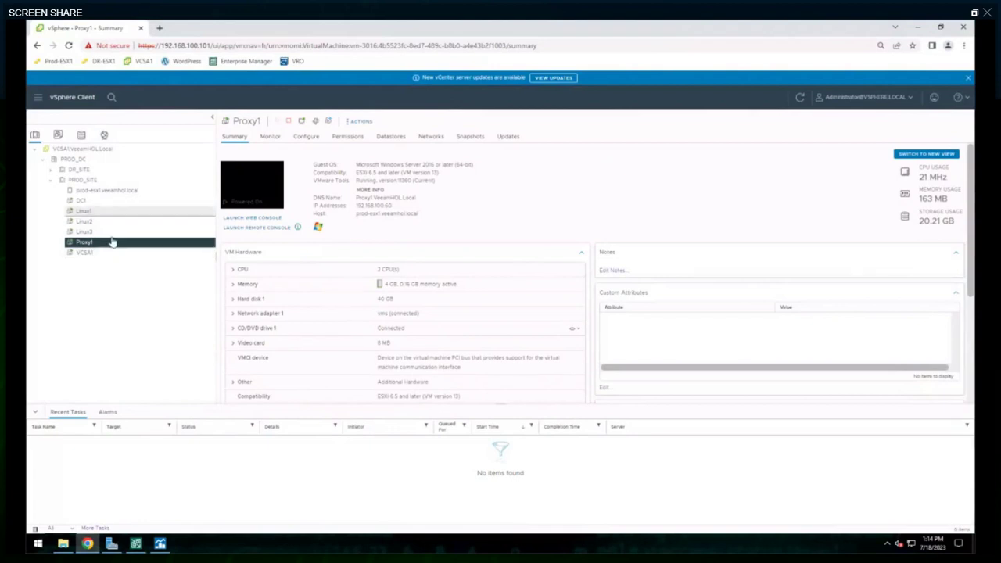
click(940, 27)
Return to Veeam Backup and Replication and view the backups stored on disk, leaving the desktop in view
double_click(316, 25)
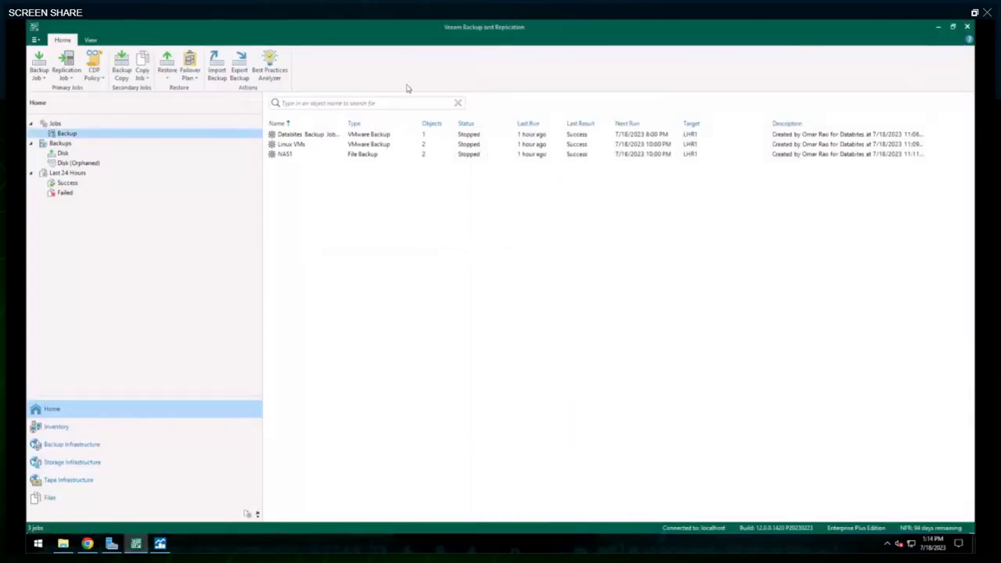
click(78, 156)
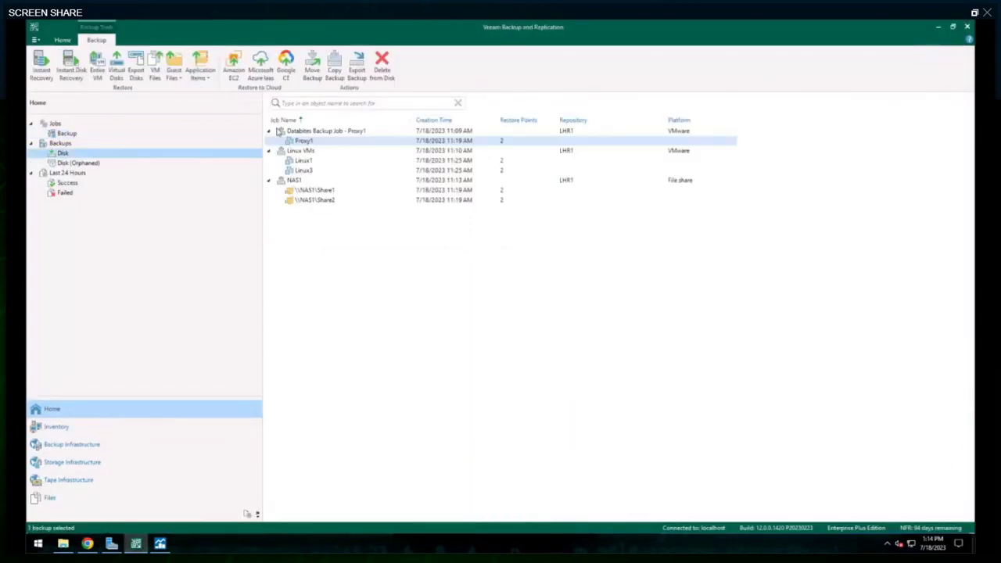
click(936, 29)
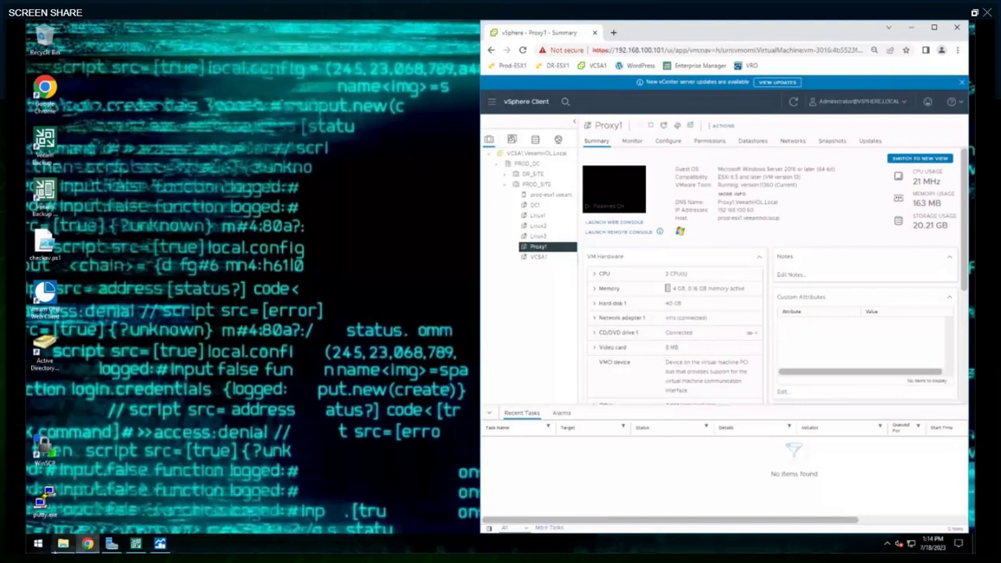
Browse to Share1 on NAS1 in File Explorer and inspect the contents of file4.txt
click(63, 543)
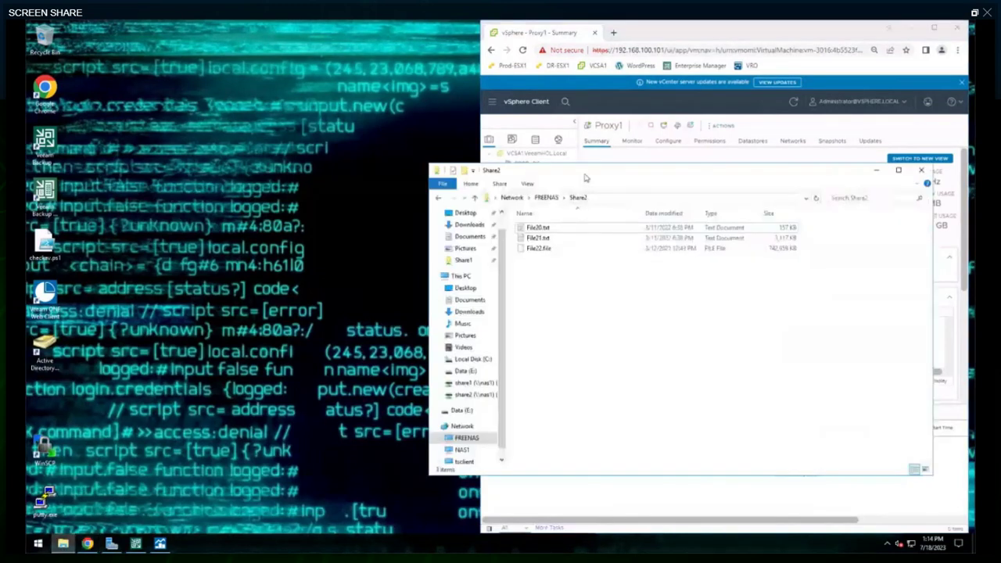
drag(580, 174, 288, 123)
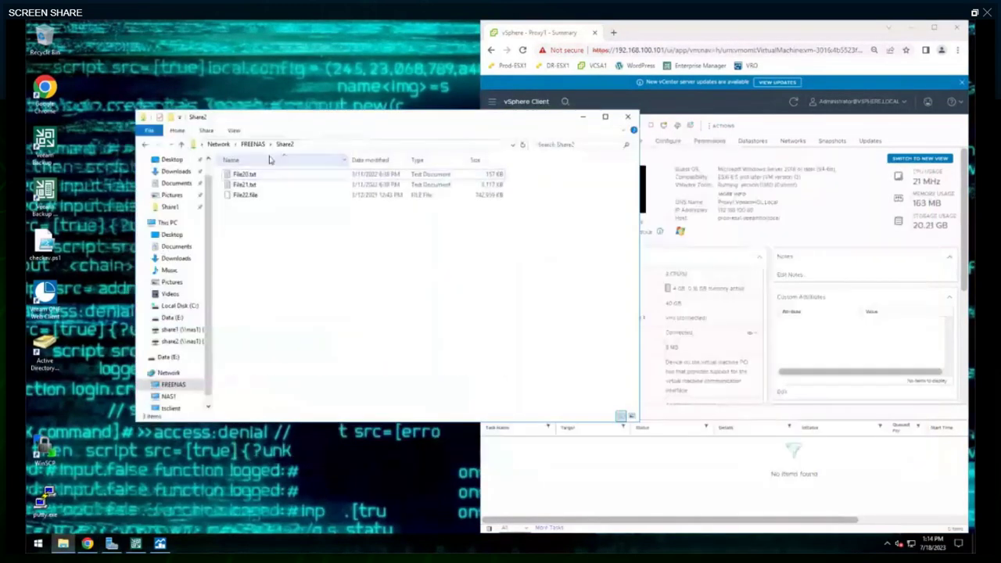
click(167, 396)
double_click(273, 173)
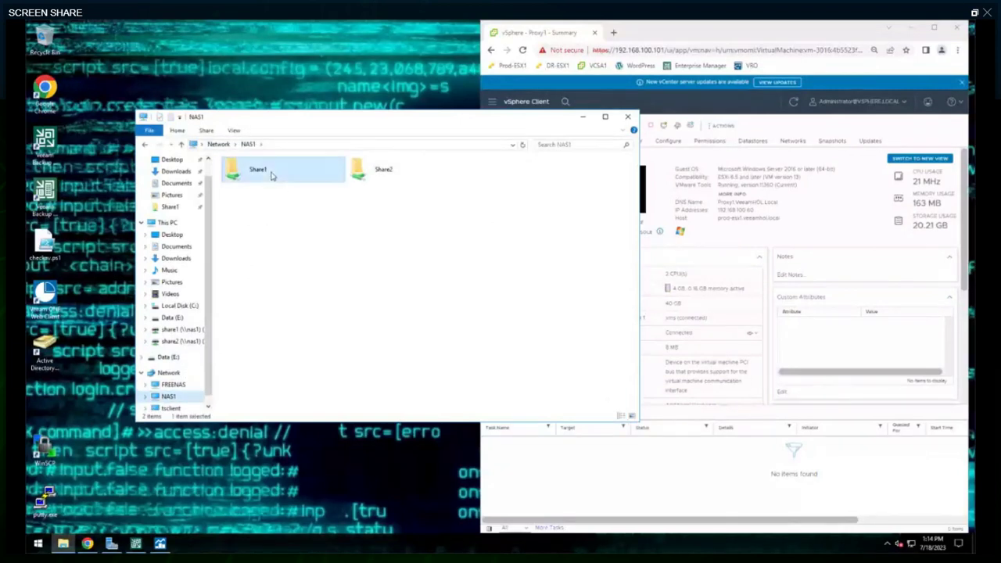
double_click(266, 206)
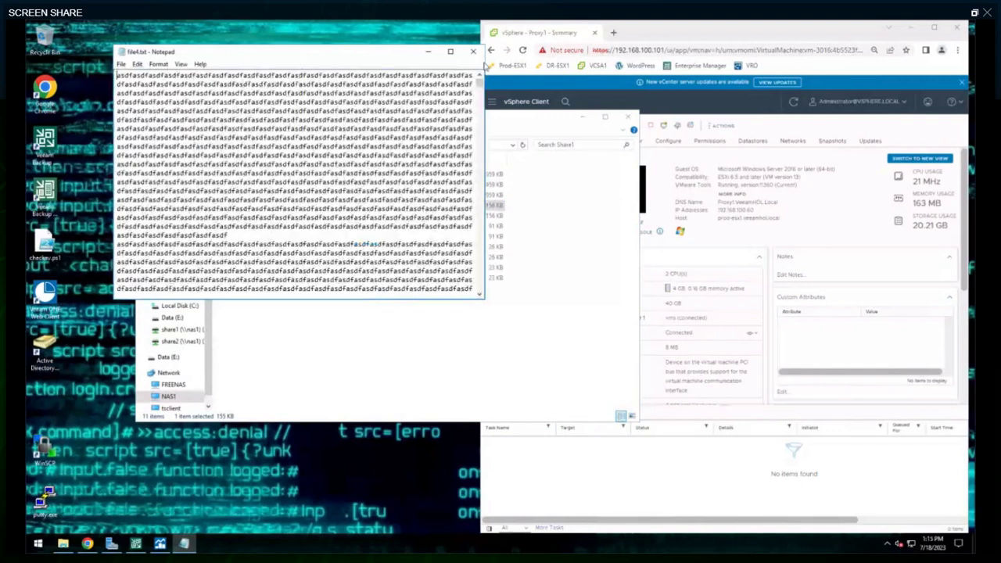
click(473, 52)
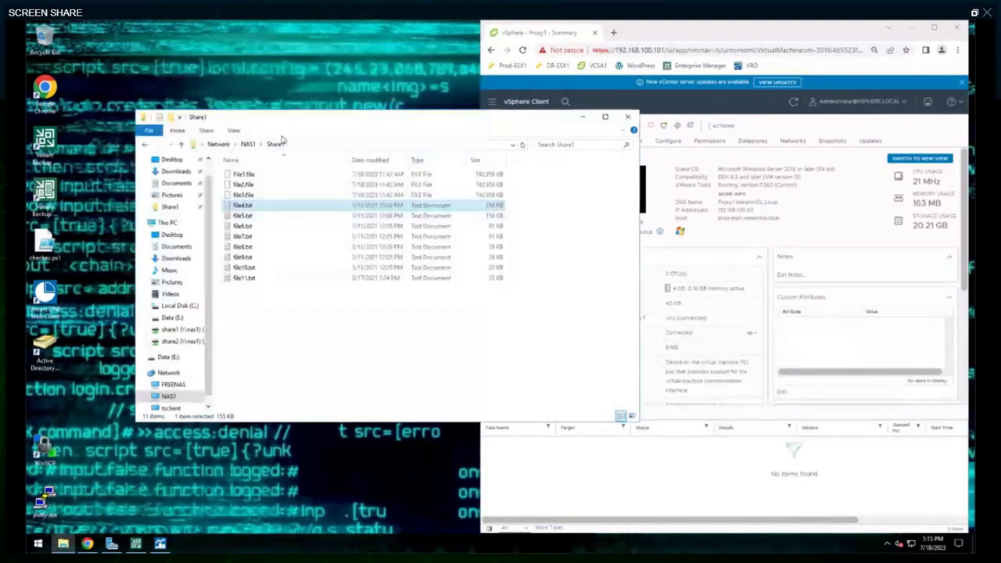
Run the Click_Me.bat batch file from the root of Local Disk (C:)
click(249, 145)
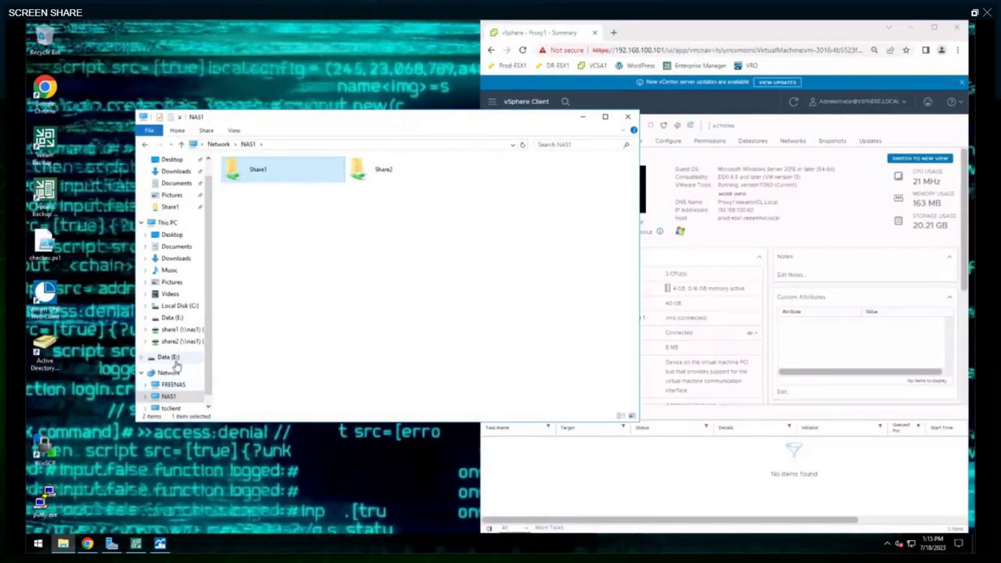
click(186, 309)
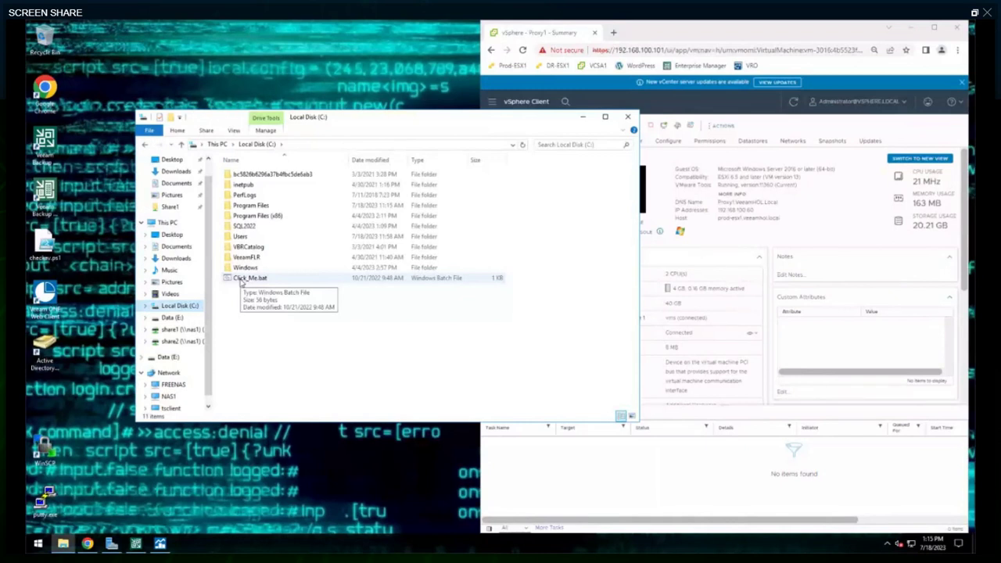
double_click(242, 280)
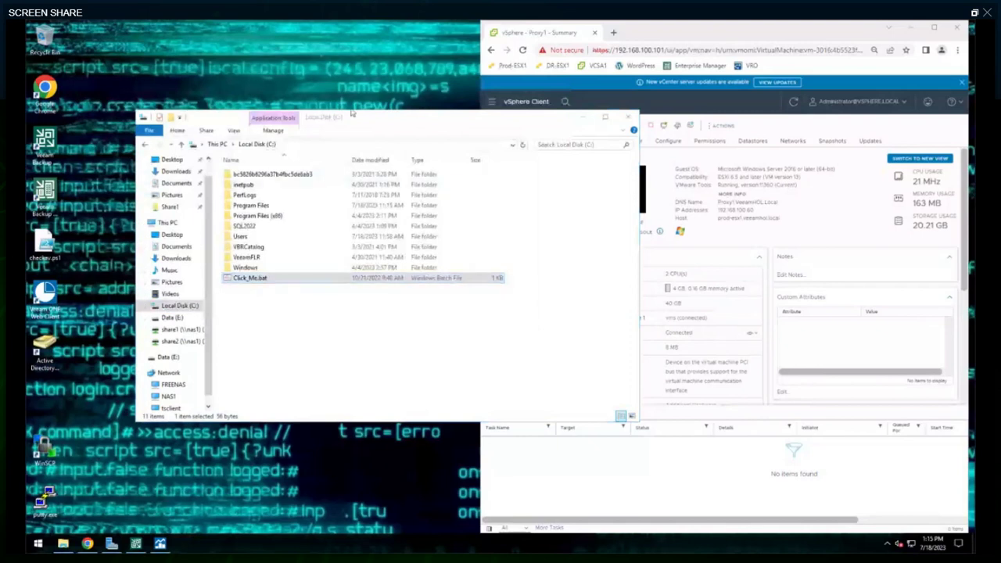
Reopen Share1 on NAS1 in File Explorer to check what the batch file does to its files
click(168, 397)
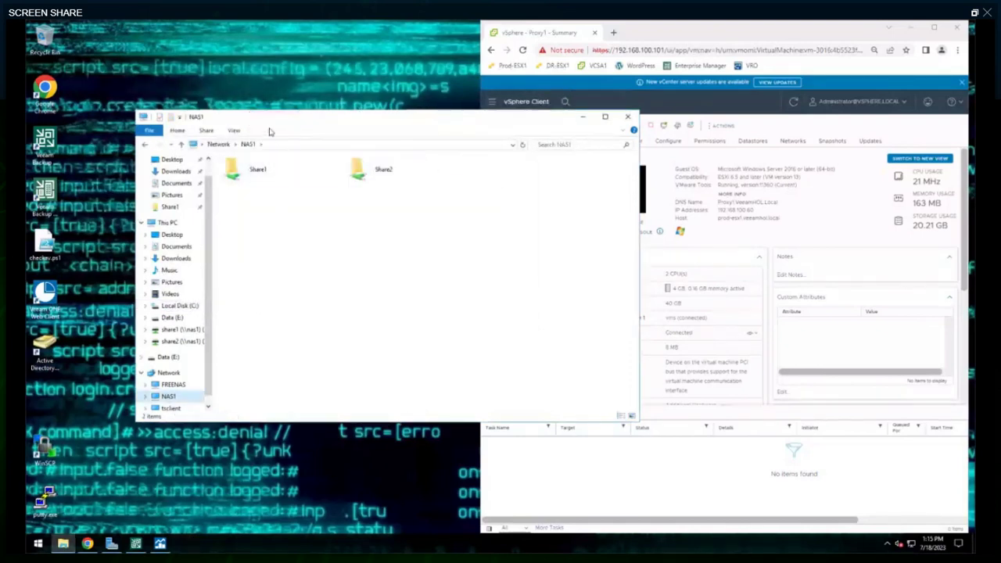
drag(271, 124, 209, 101)
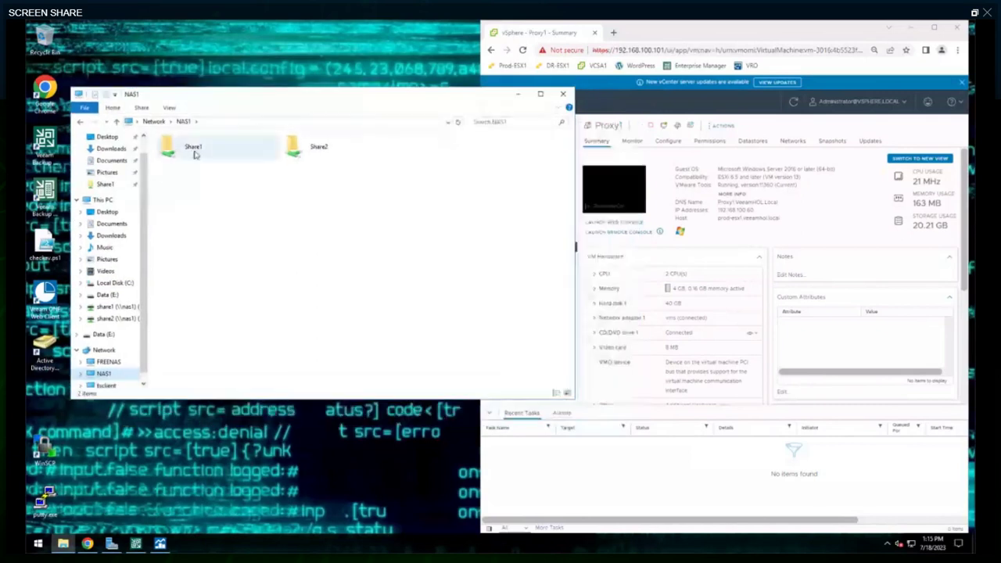
double_click(195, 154)
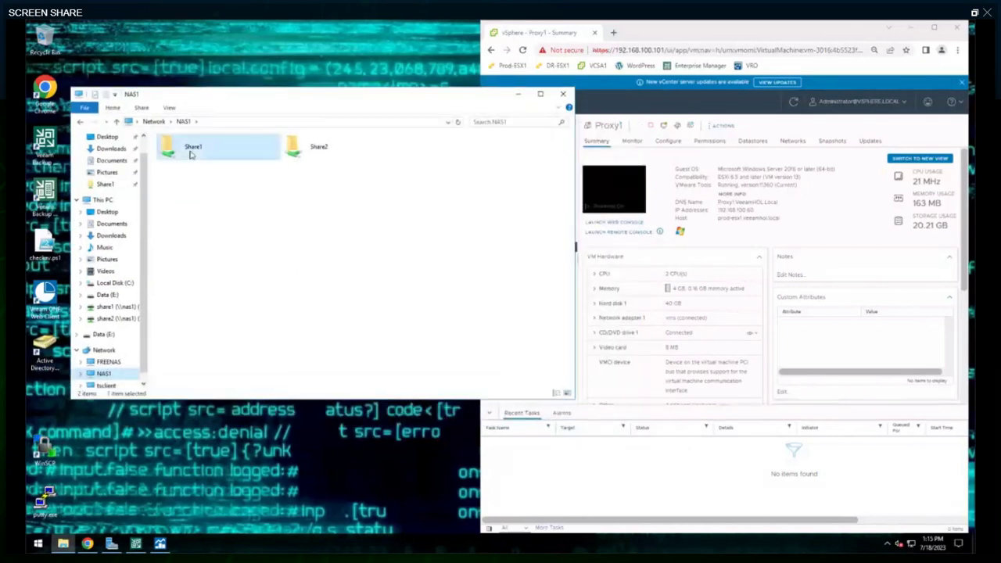
Check the Linux3 and Linux1 virtual machines in the vSphere Client and dismiss the Windows Script Host message
click(705, 41)
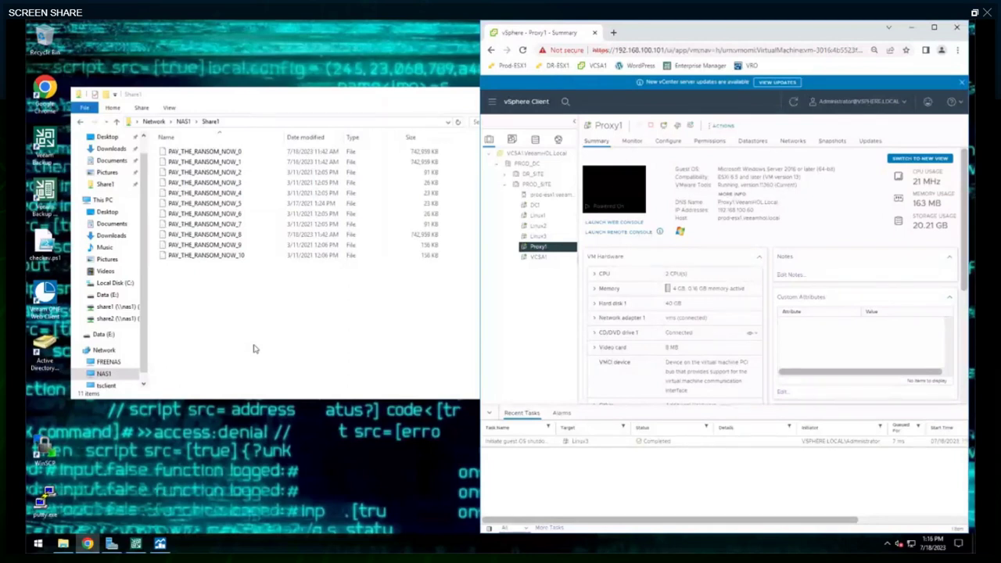
click(545, 237)
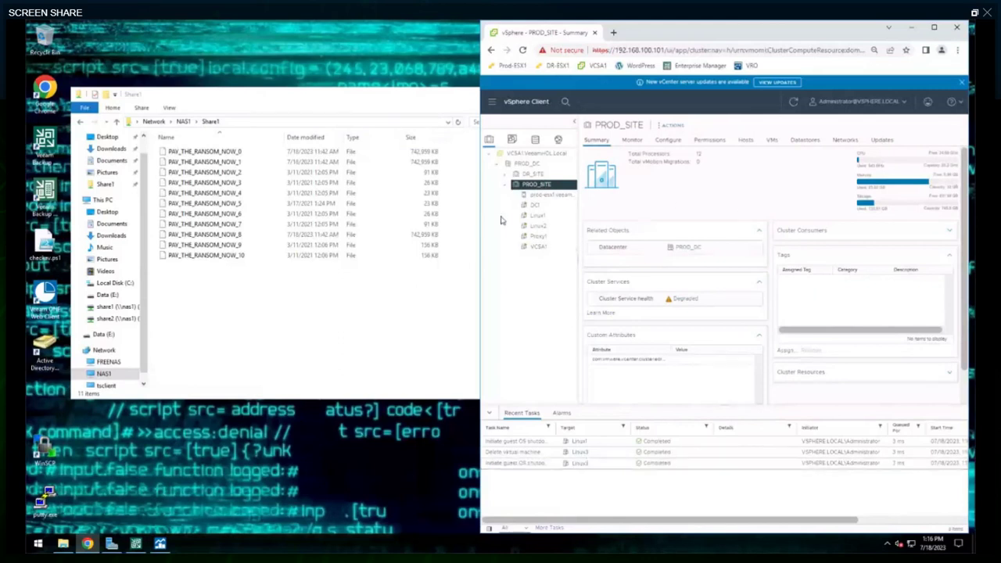
click(531, 218)
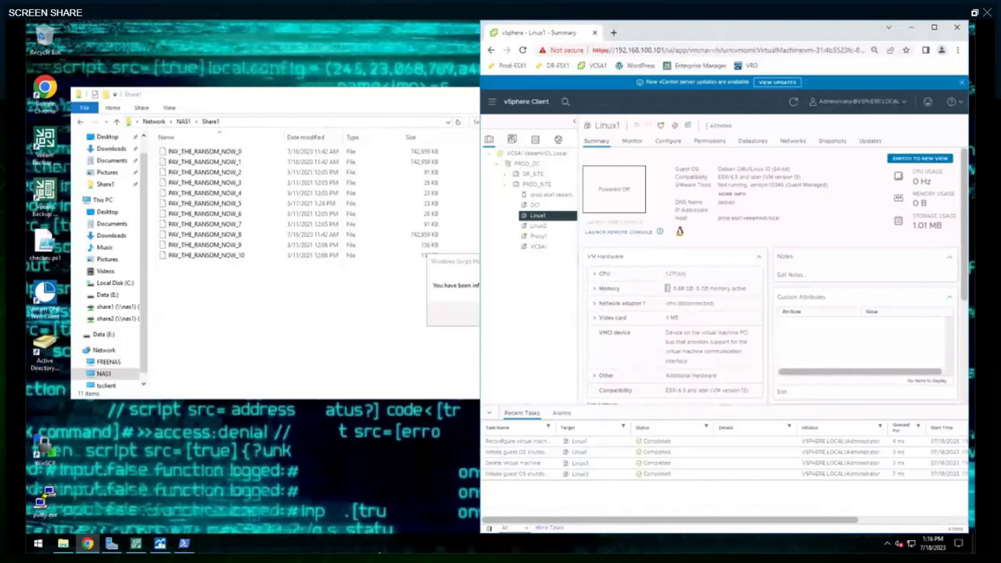
click(184, 543)
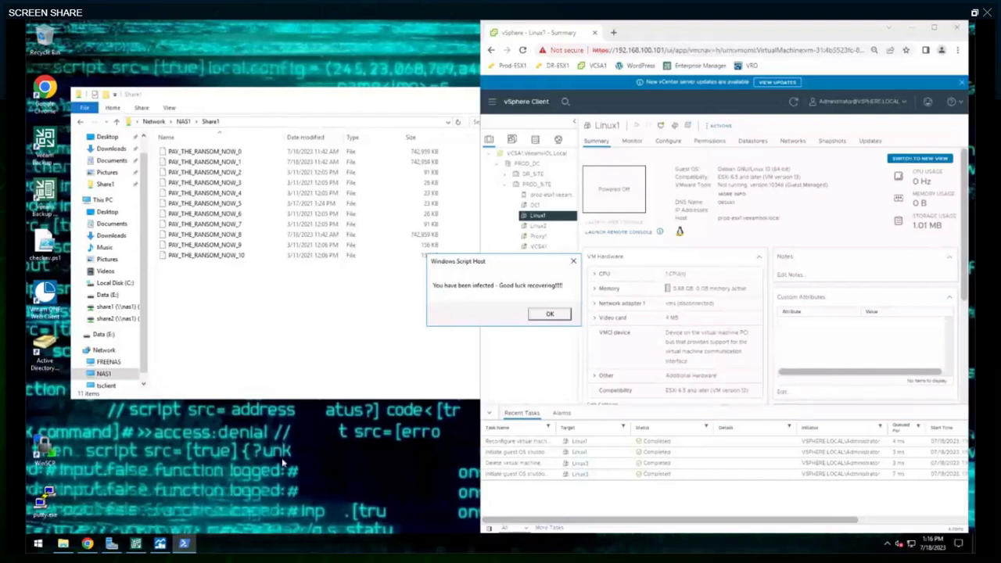
click(549, 318)
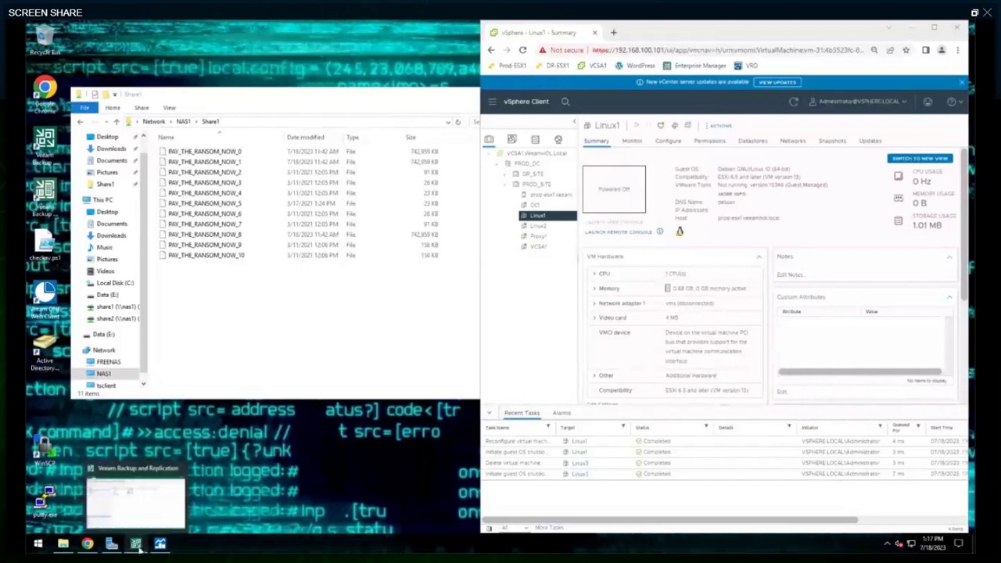
Switch to Veeam Backup and Replication and start an entire file share restore for both \\NAS1\Share1 and \\NAS1\Share2
click(135, 543)
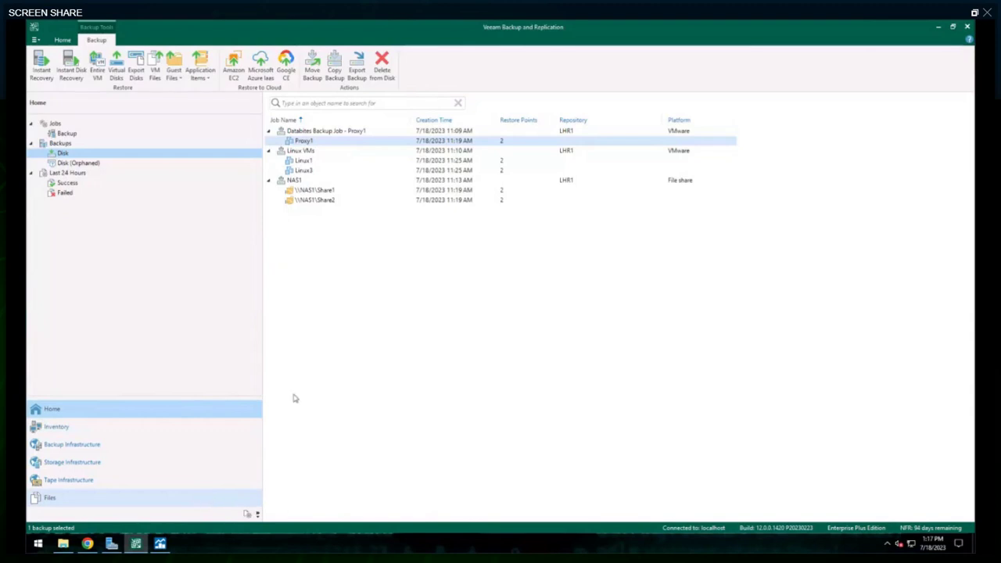
click(323, 191)
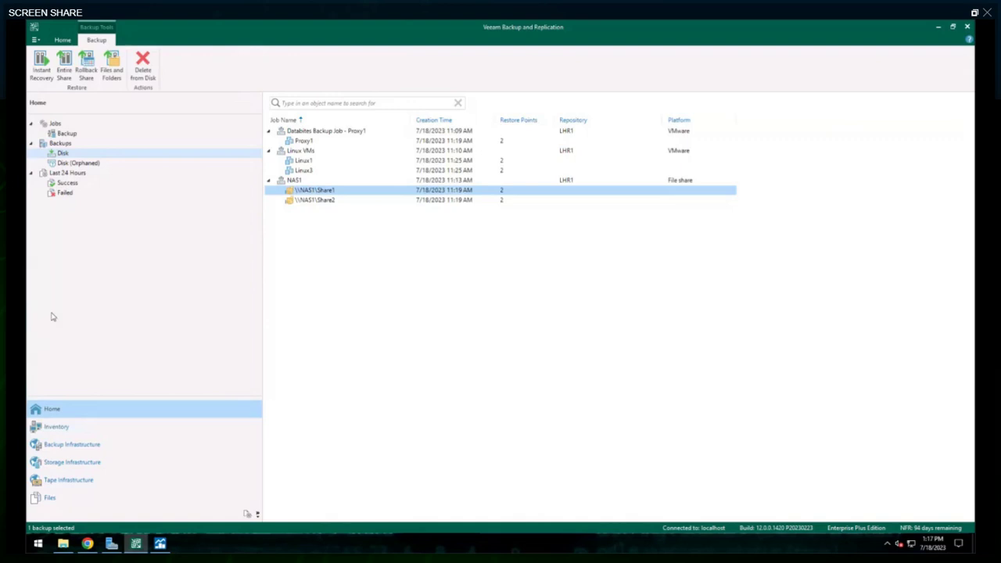
ctrl+click(324, 201)
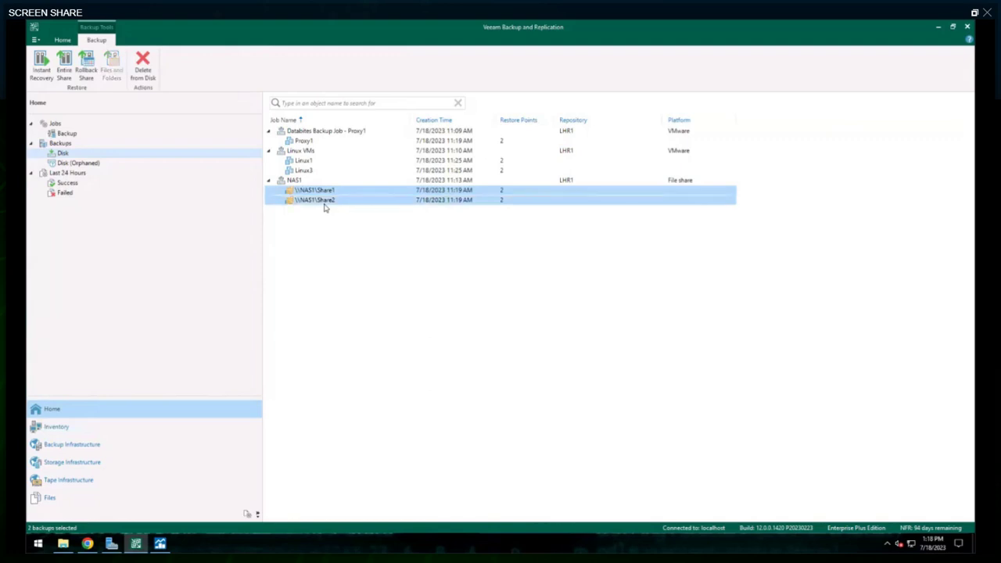
right_click(325, 207)
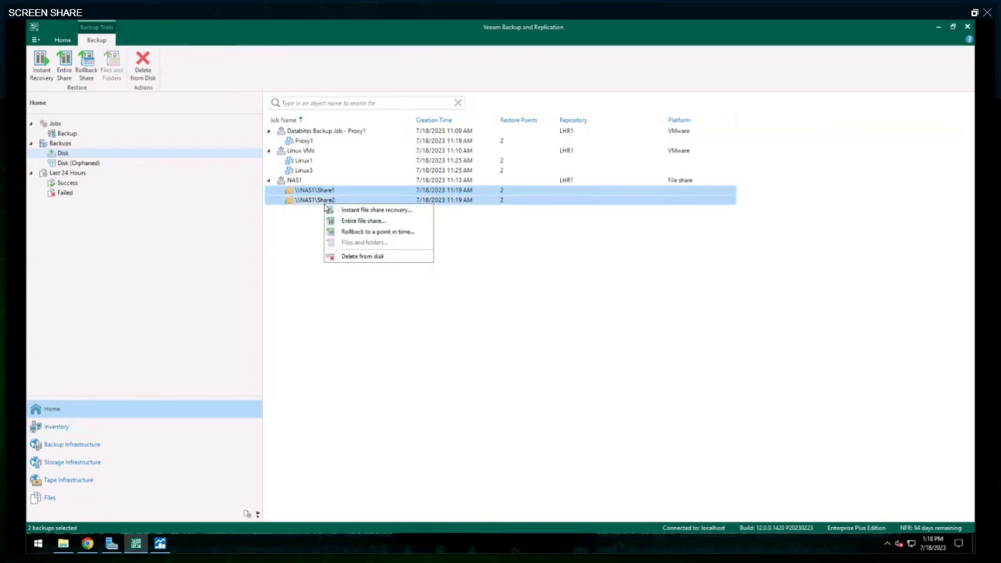
click(370, 222)
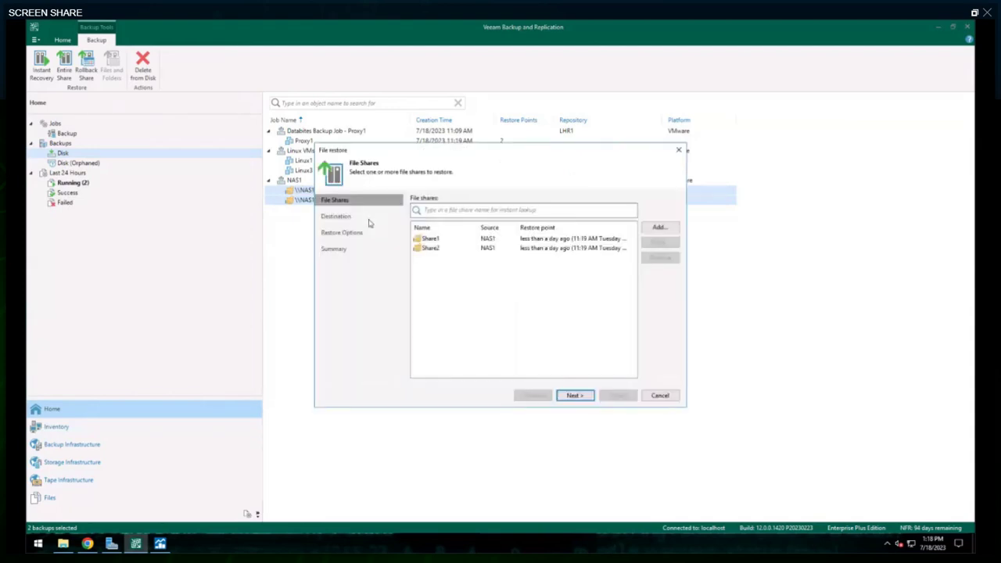
Accept the listed restore points for Share1 and Share2 and set the restore destination to the original location
click(565, 239)
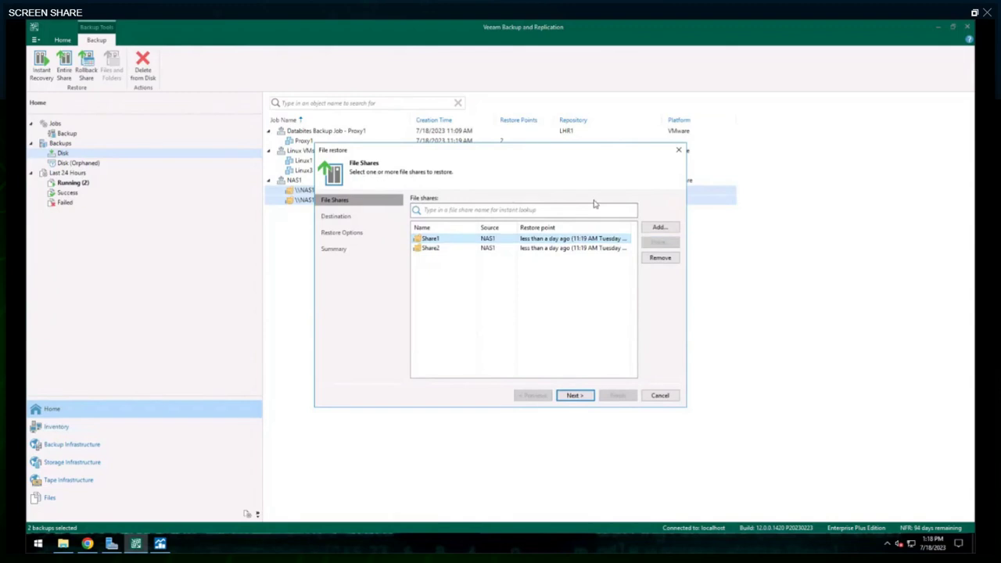
click(586, 399)
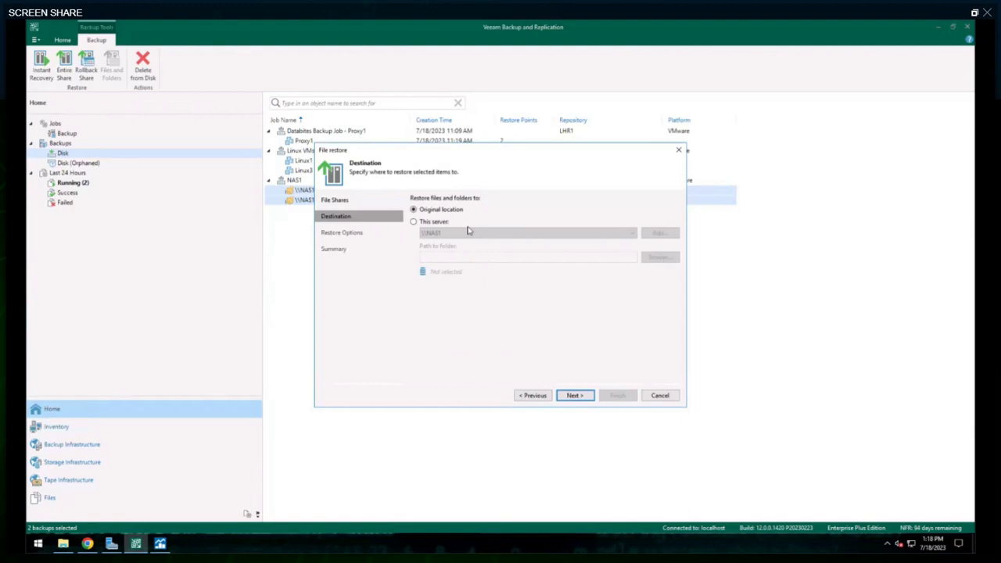
click(571, 396)
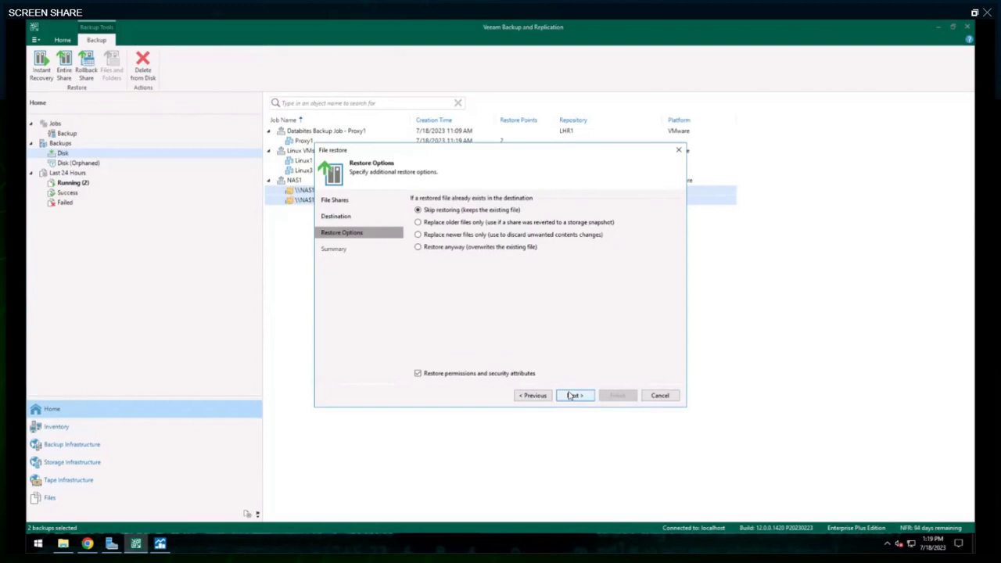
Set the file share restore to overwrite existing files with the restore anyway option and start the restore
click(460, 249)
click(580, 393)
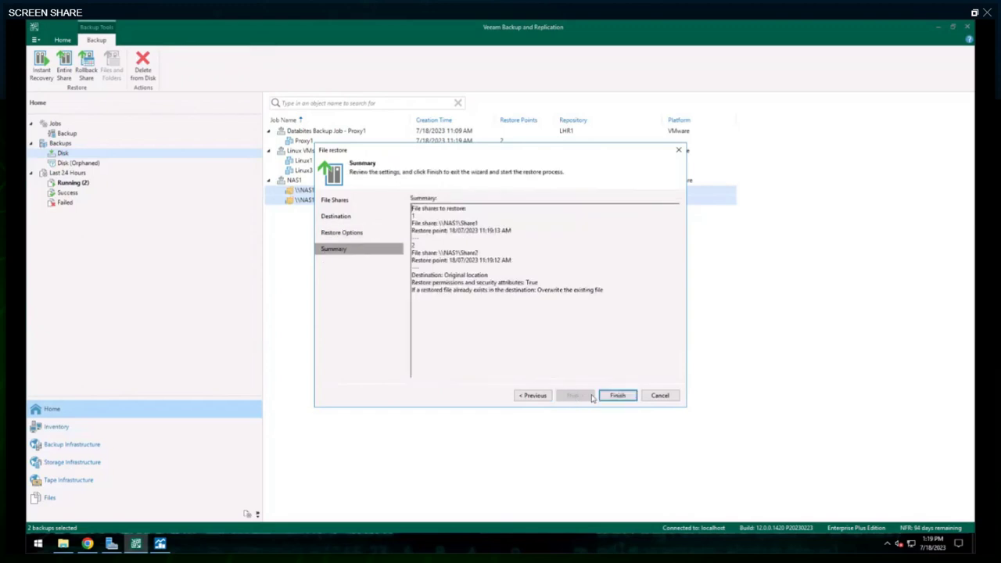
click(615, 396)
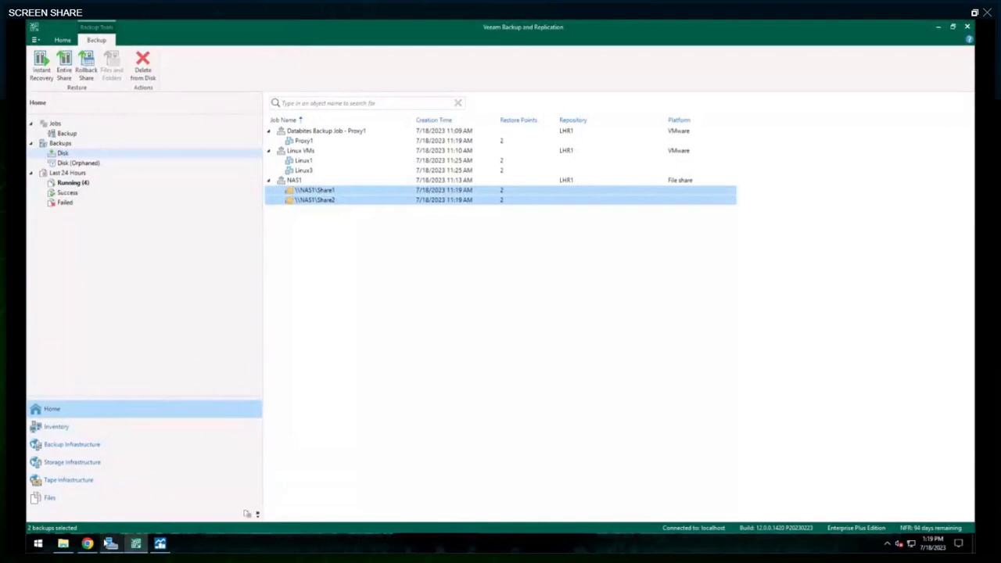
Check Share1 in File Explorer and review the log of the running \\NAS1\Share2 restore session in Veeam Backup and Replication
click(62, 543)
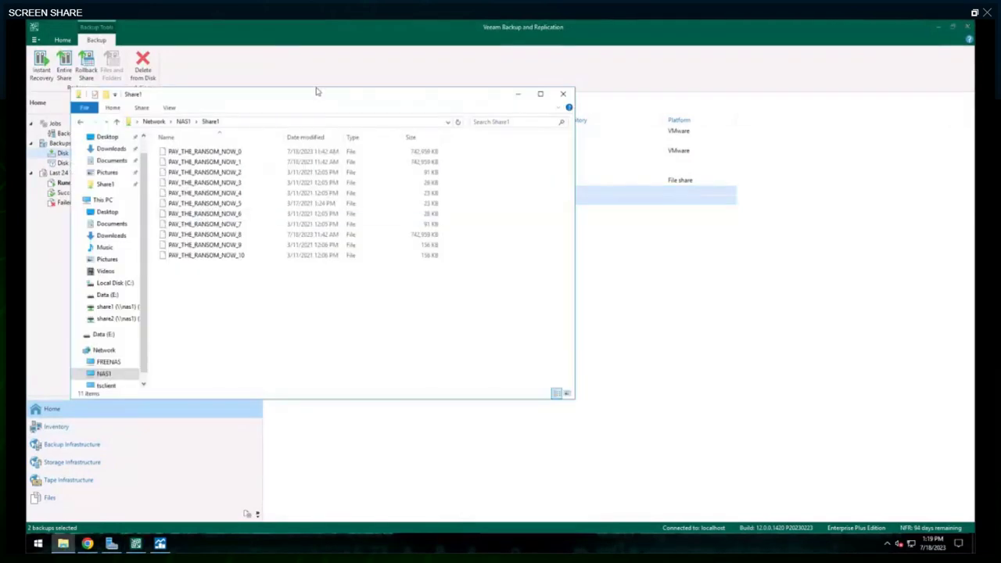
drag(317, 91, 594, 104)
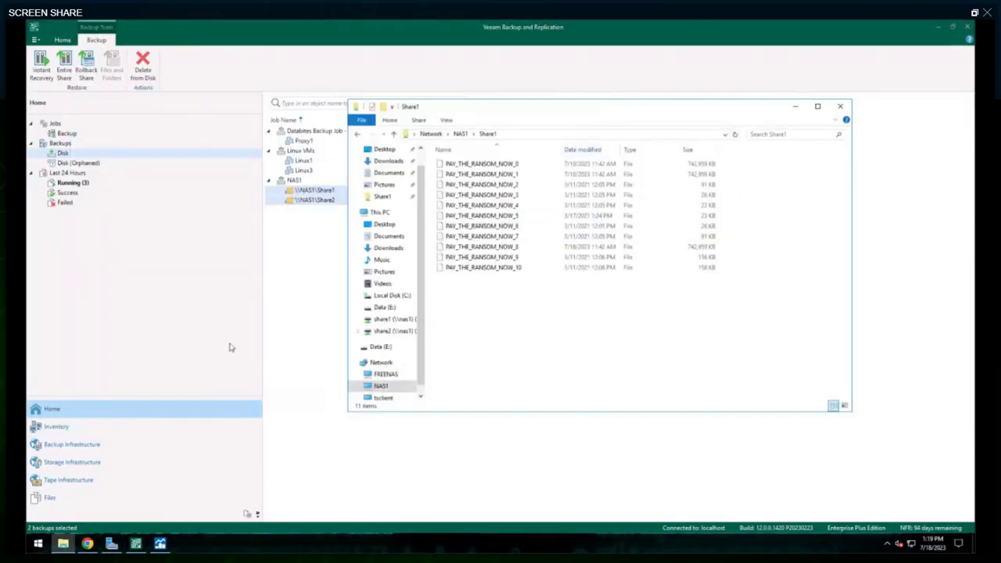
click(85, 186)
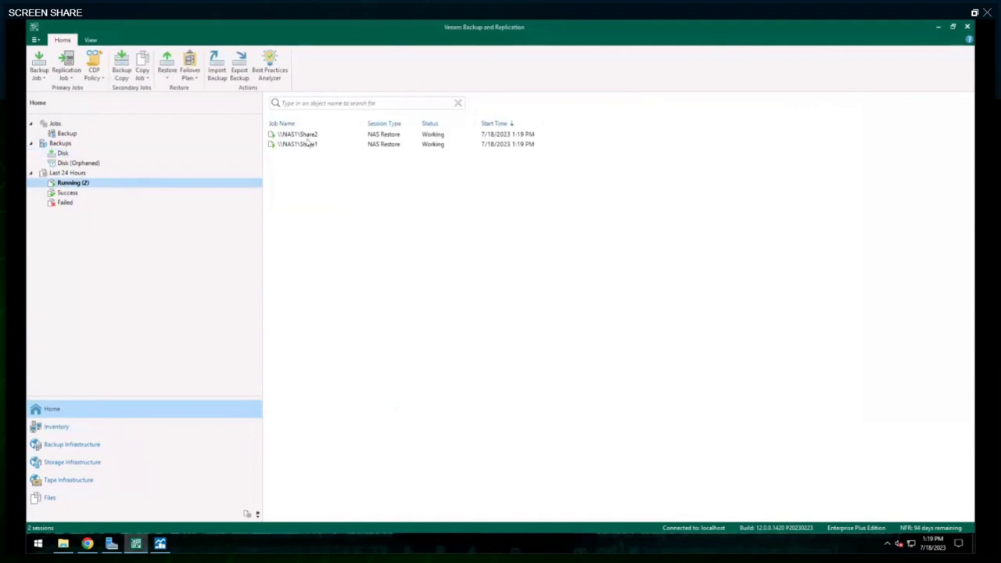
double_click(316, 135)
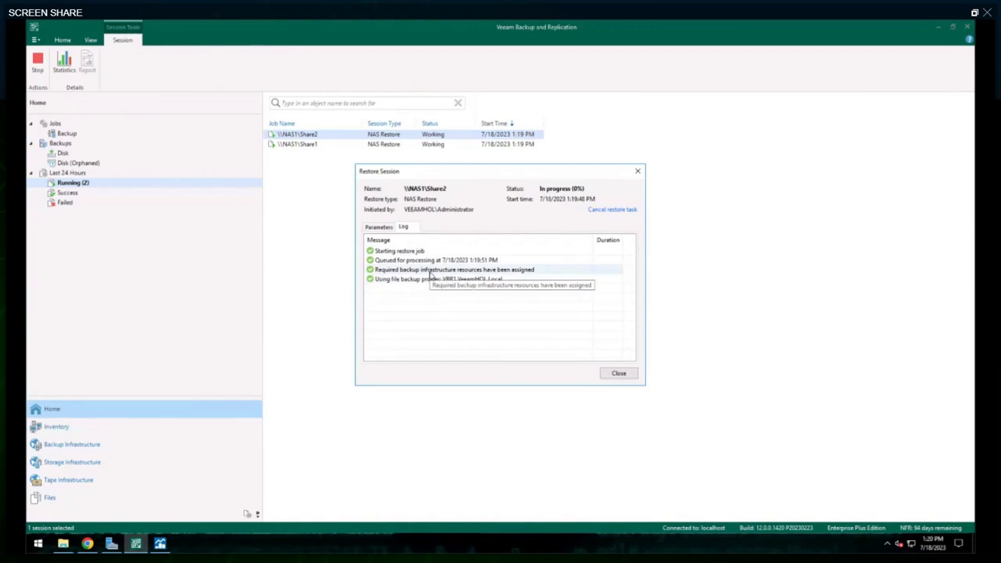
click(615, 374)
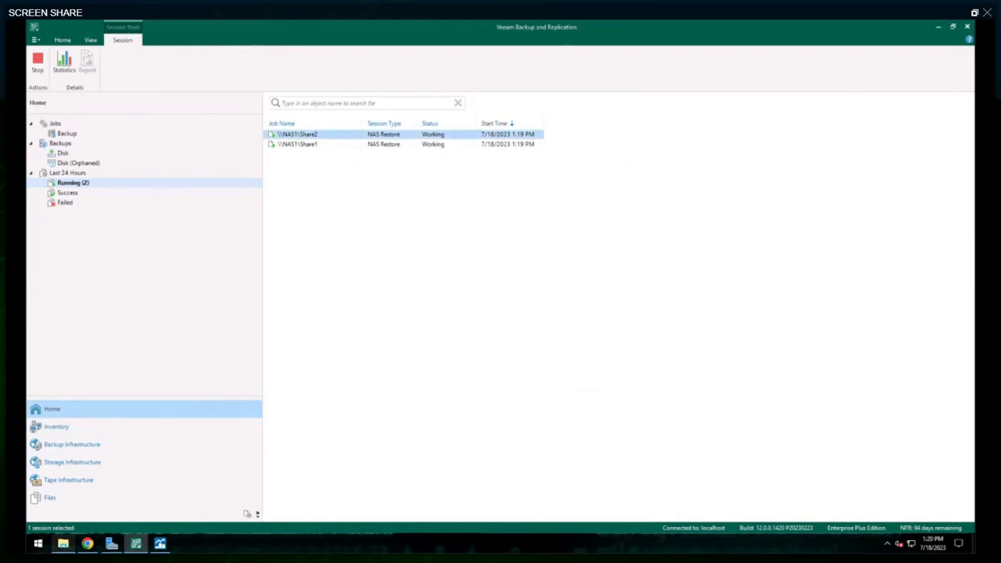
Delete the ransomed files PAY_THE_RANSOM_NOW_0 through PAY_THE_RANSOM_NOW_10 from Share1 on NAS1 in File Explorer
click(63, 542)
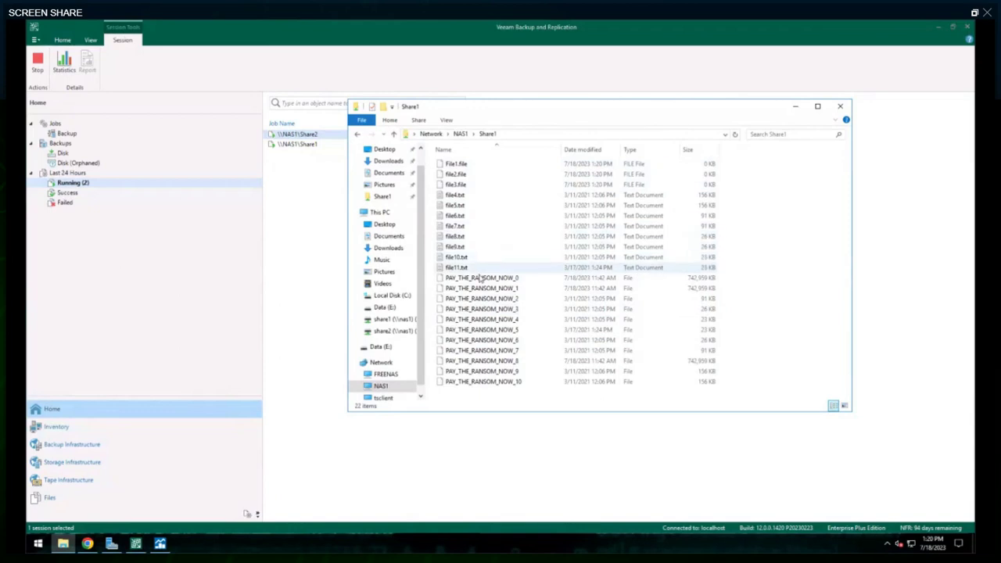
click(480, 278)
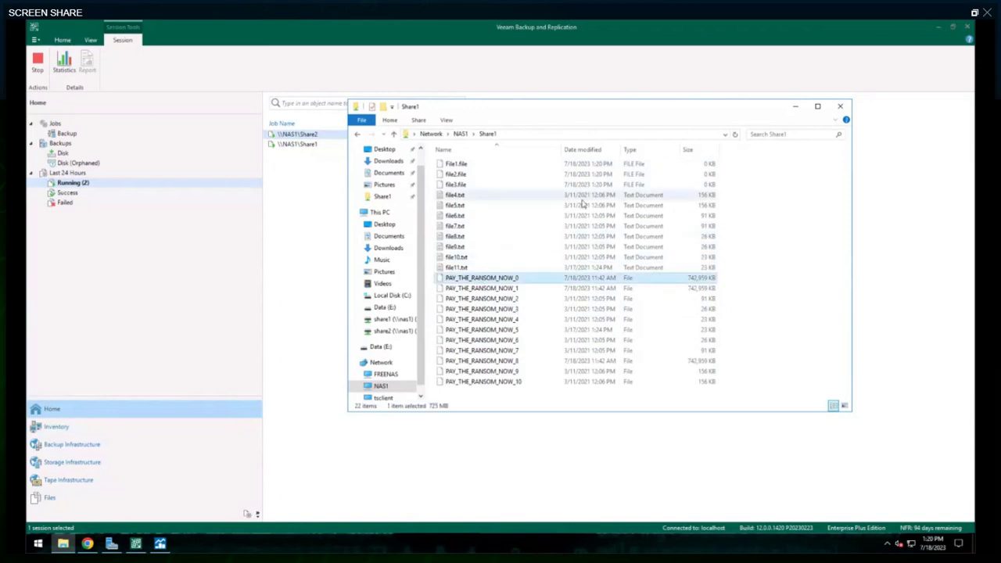
key(shift+Down)
key(shift+Down)
key(shift+Down)
key(shift+Down)
key(shift+Down)
key(shift+Down)
key(shift+Down)
key(shift+Down)
key(shift+Down)
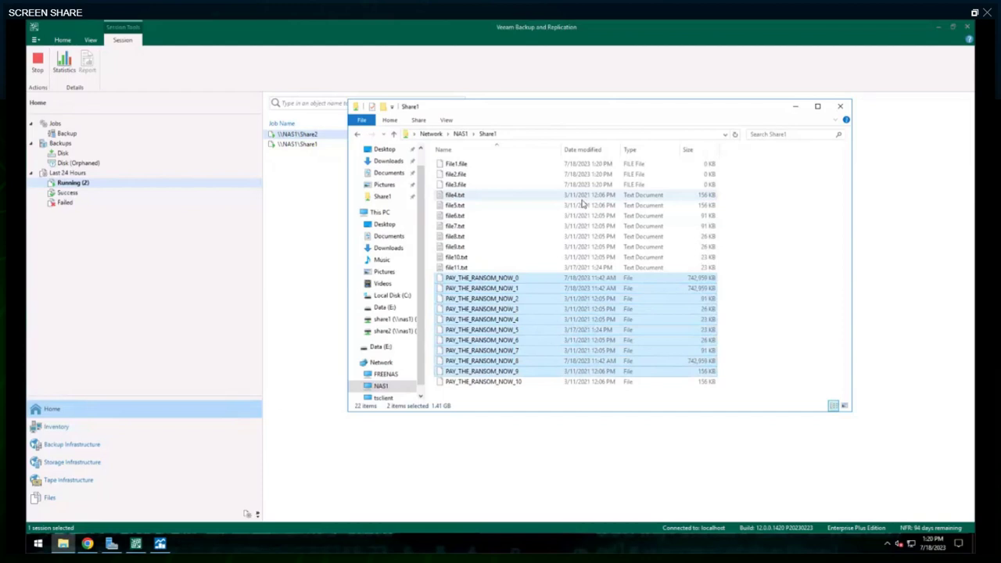
key(shift+Down)
key(Delete)
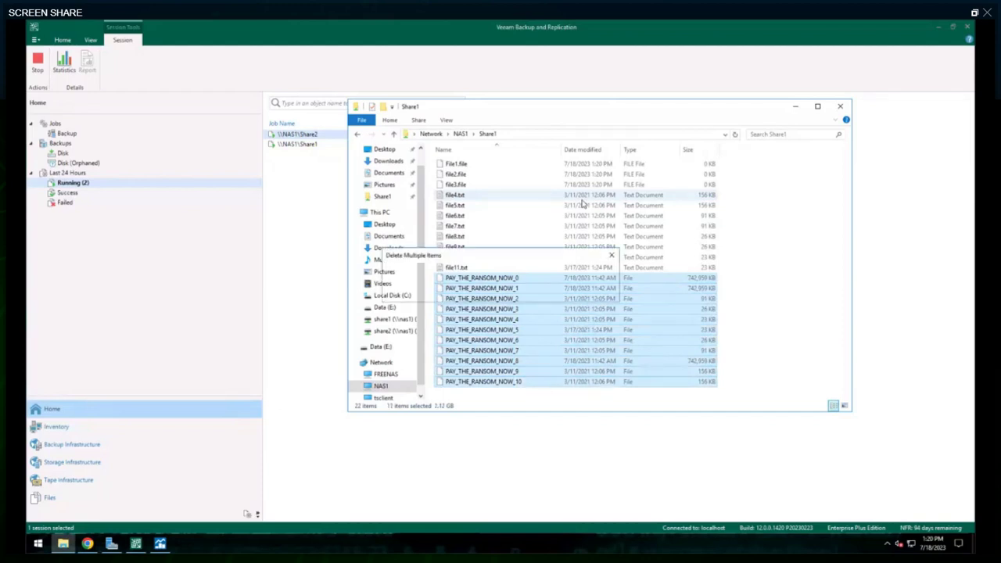
key(Return)
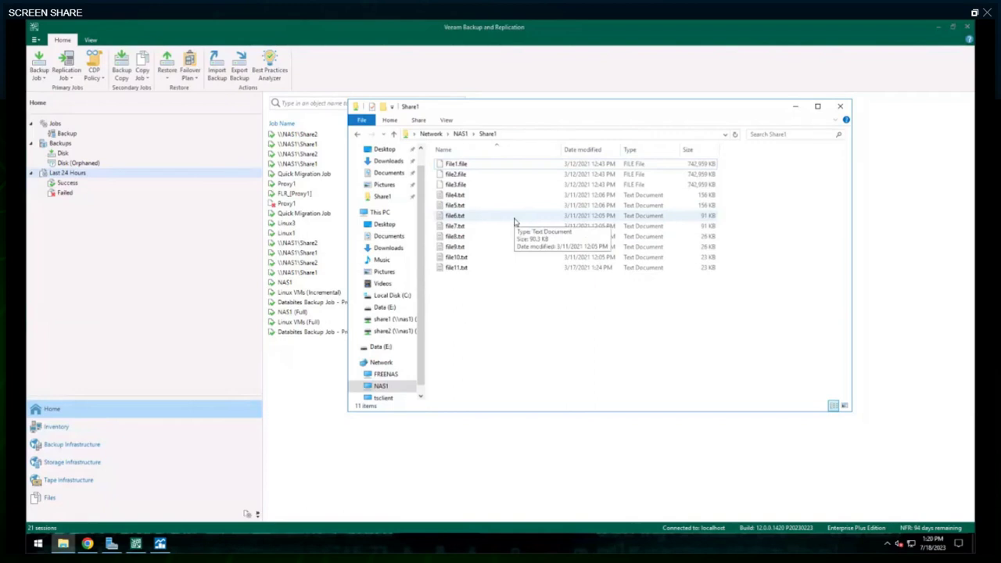
Delete YOU WILL PAY US_0, YOU WILL PAY US_1 and YOU WILL PAY US_2 from Share2 on NAS1 and minimize File Explorer
click(437, 136)
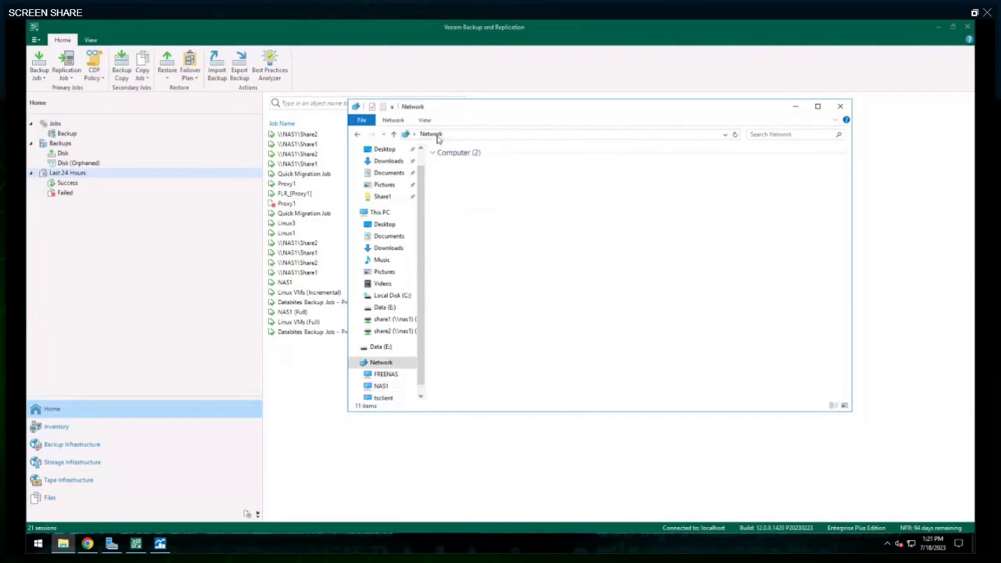
click(381, 386)
double_click(588, 161)
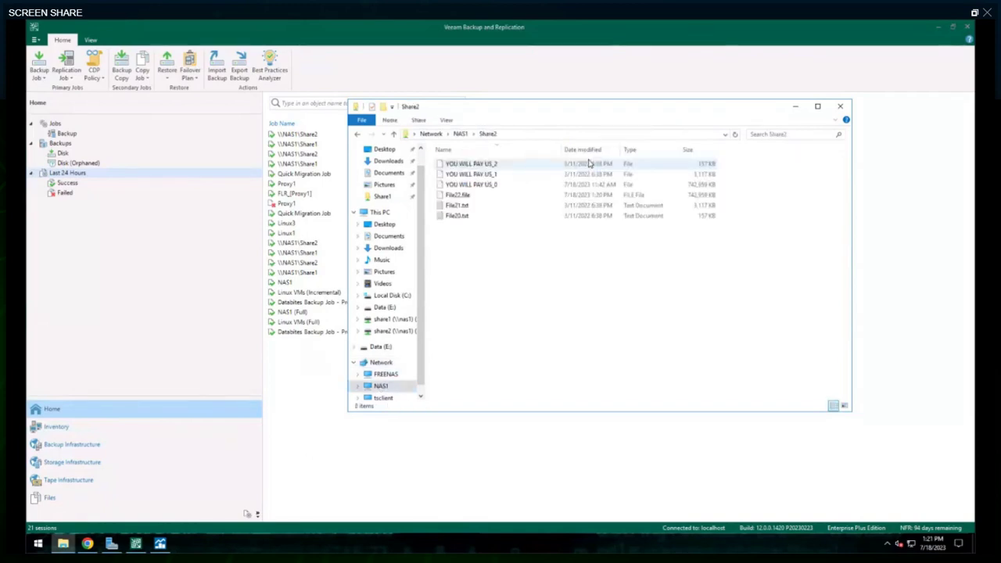
click(476, 165)
key(shift+Down)
key(shift+Down)
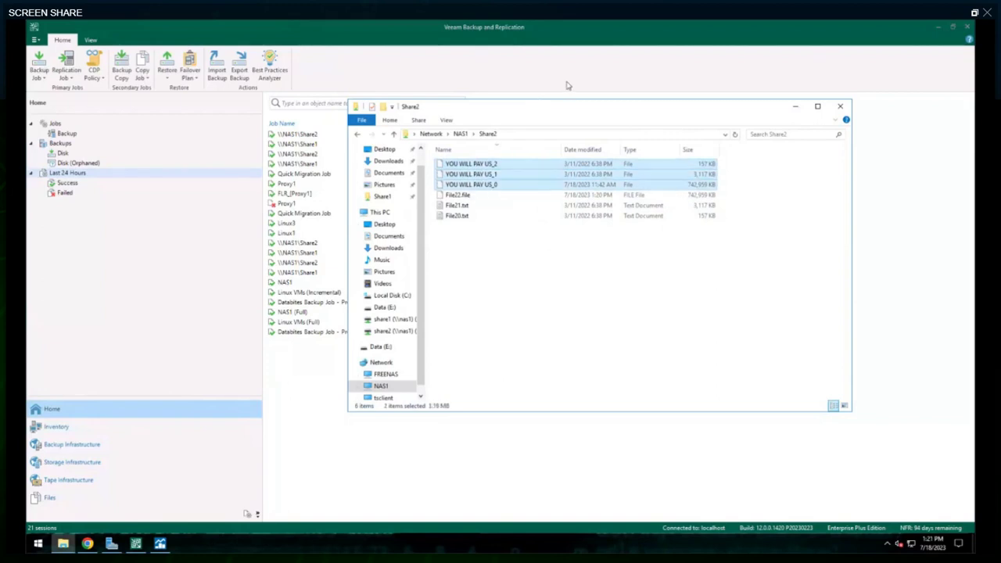
key(Delete)
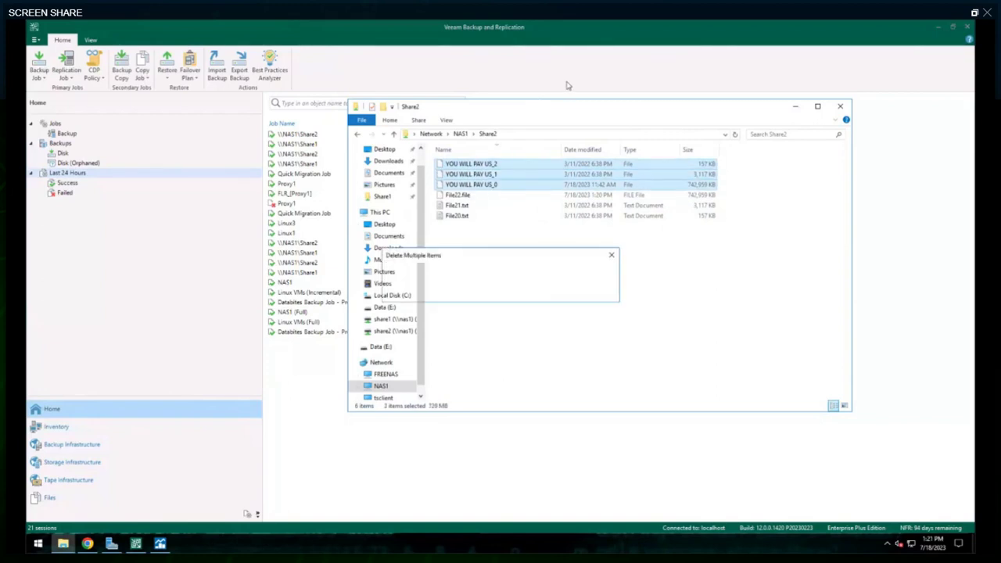
key(Return)
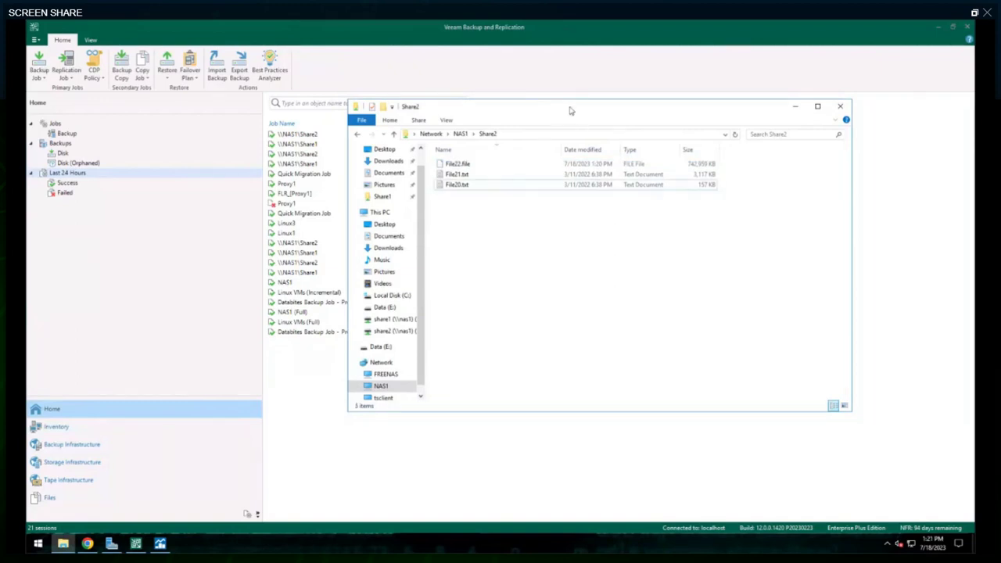
click(795, 108)
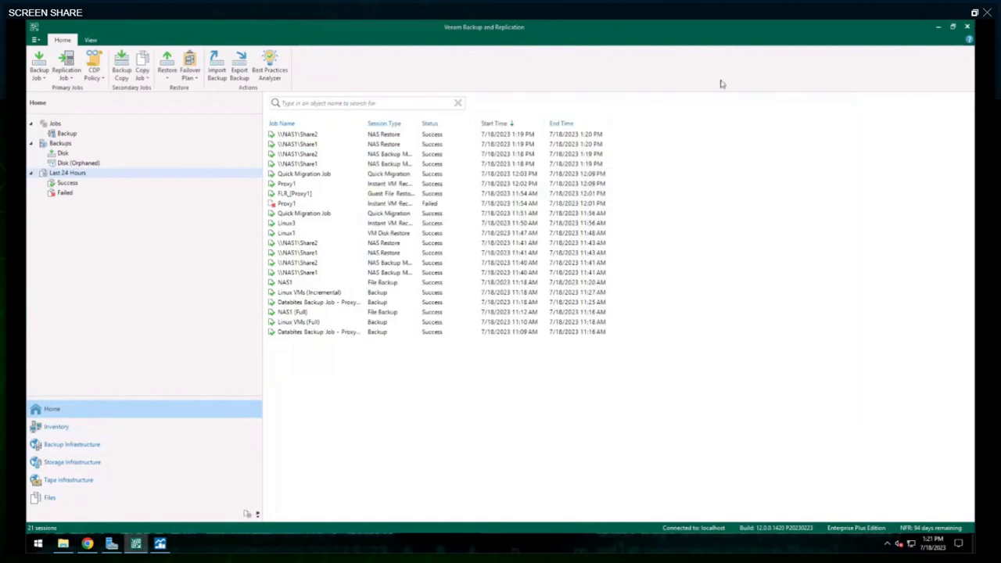
Switch to the vSphere Client and compare the Linux2 and Linux1 folders on datastore PROD-DS1 for virtual disk files
double_click(572, 24)
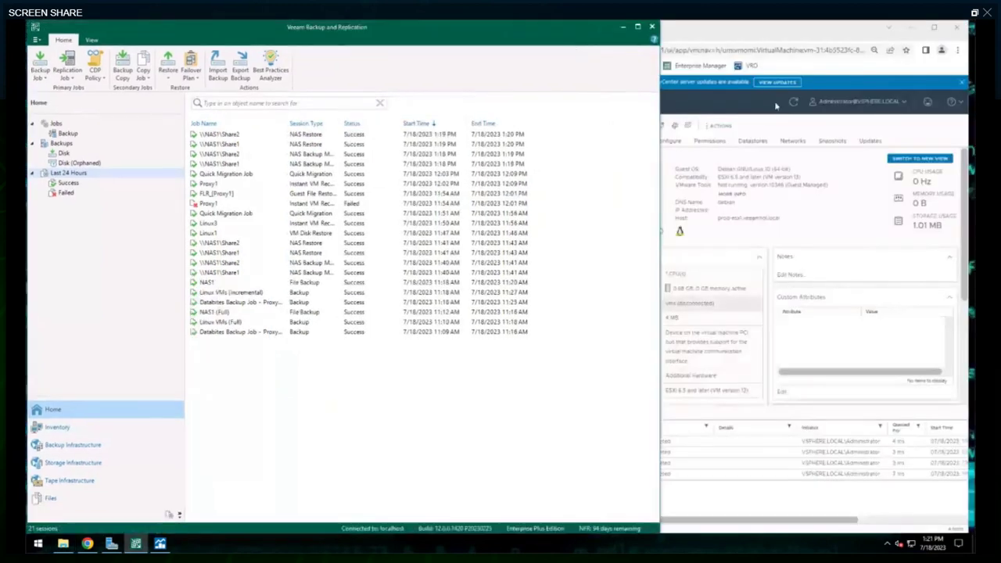
click(793, 37)
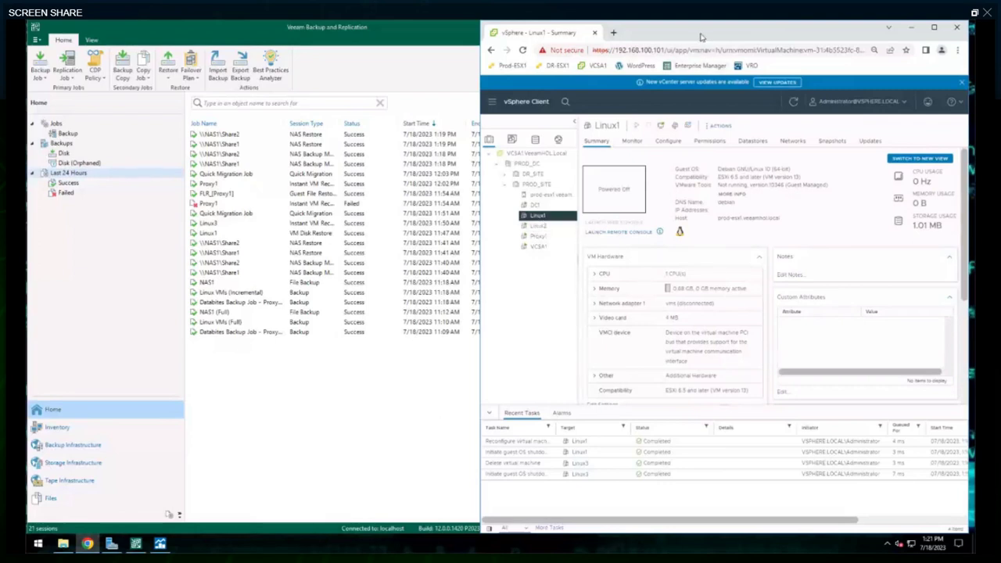
key(super+Up)
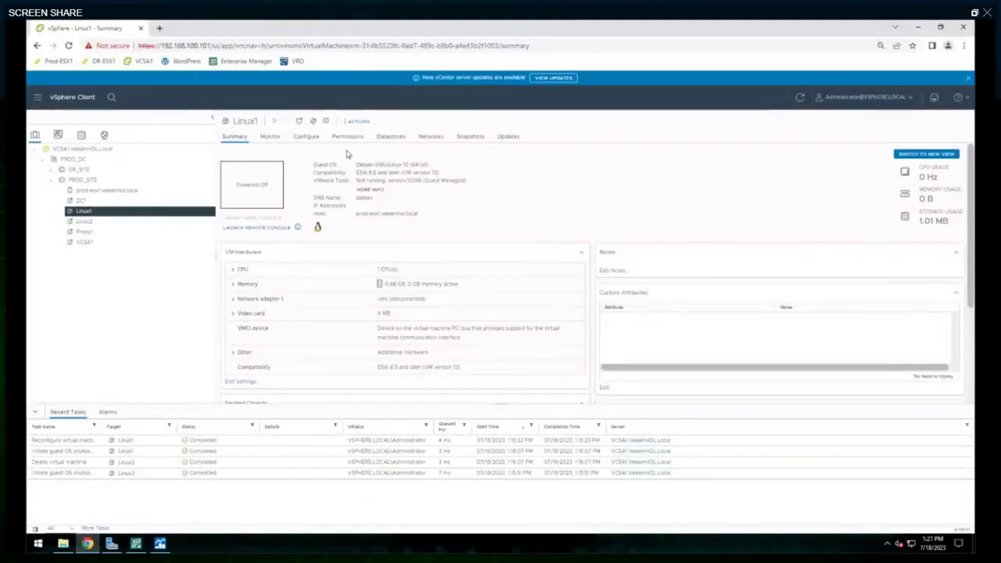
click(389, 138)
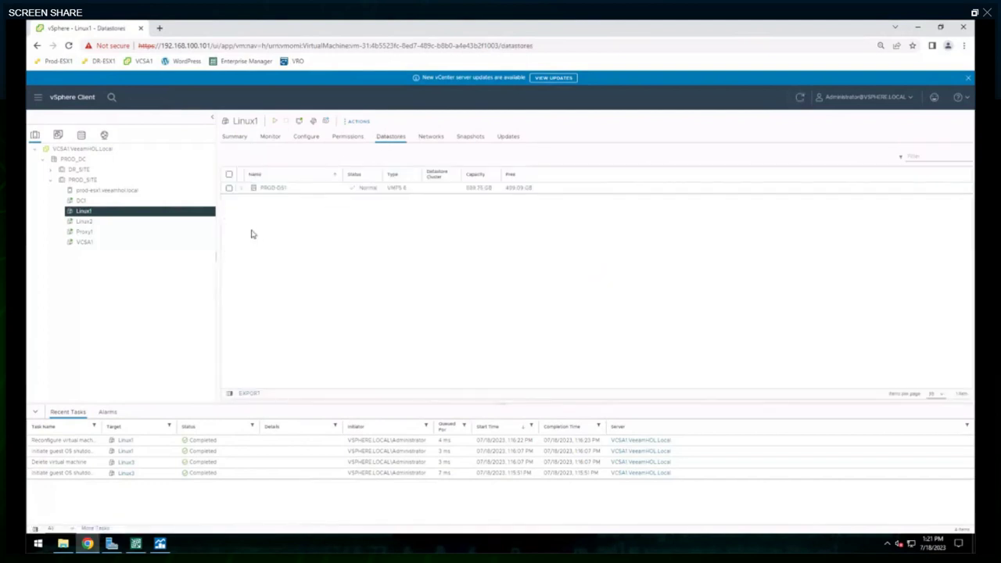
click(273, 189)
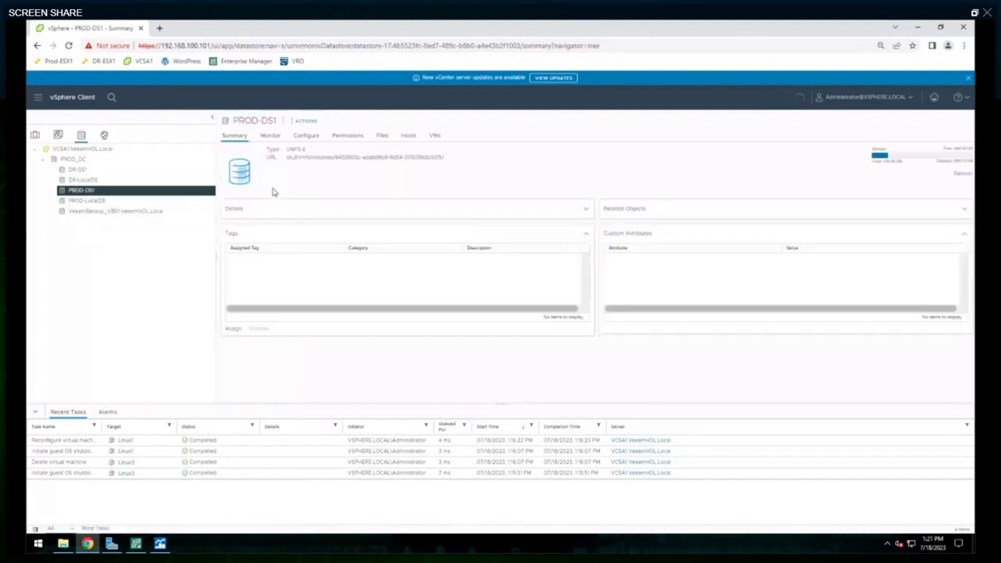
click(383, 136)
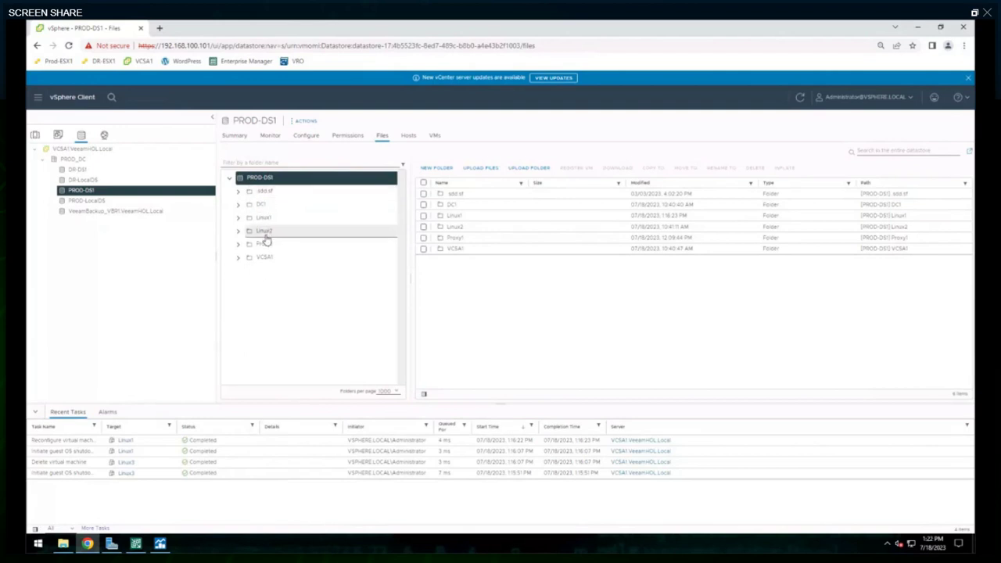
click(263, 232)
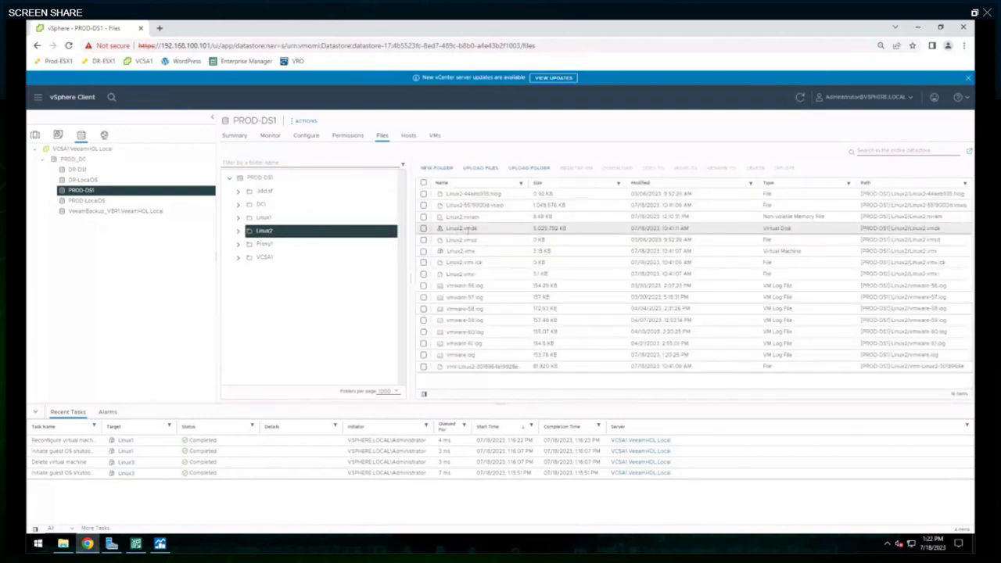
drag(478, 229, 445, 228)
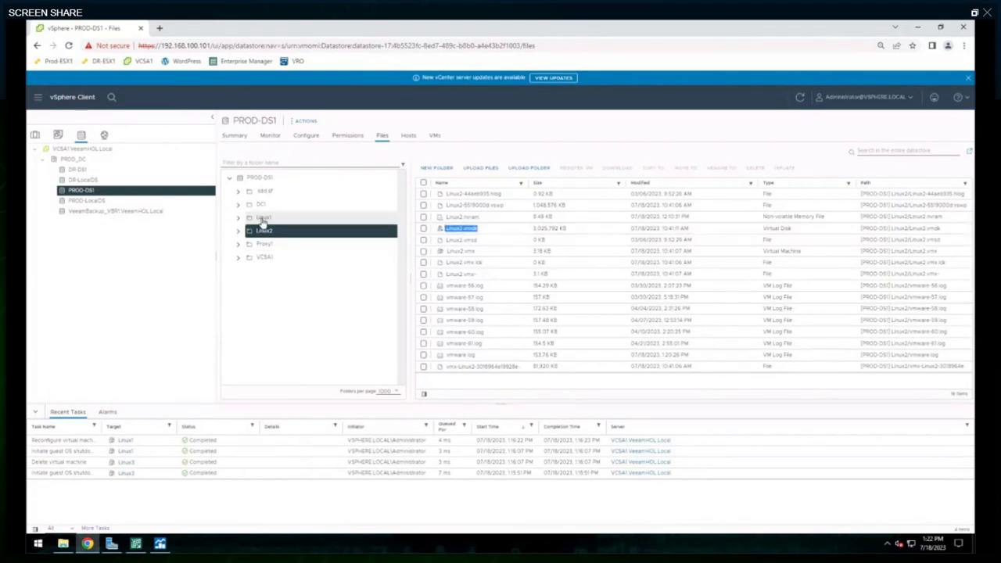
click(262, 220)
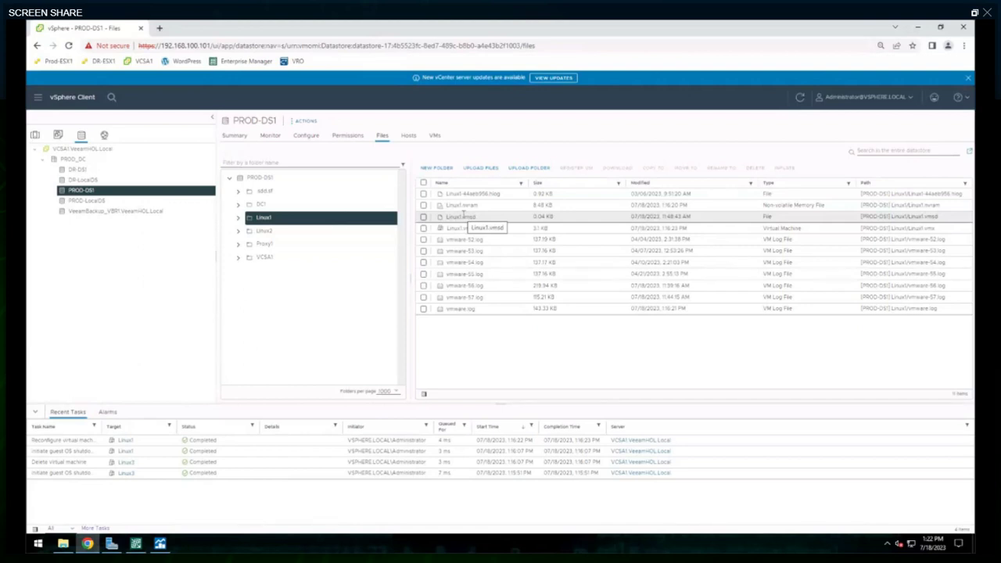
Switch to Veeam Backup and Replication and start a virtual disk restore for Linux1 from the Linux VMs disk backup
click(135, 544)
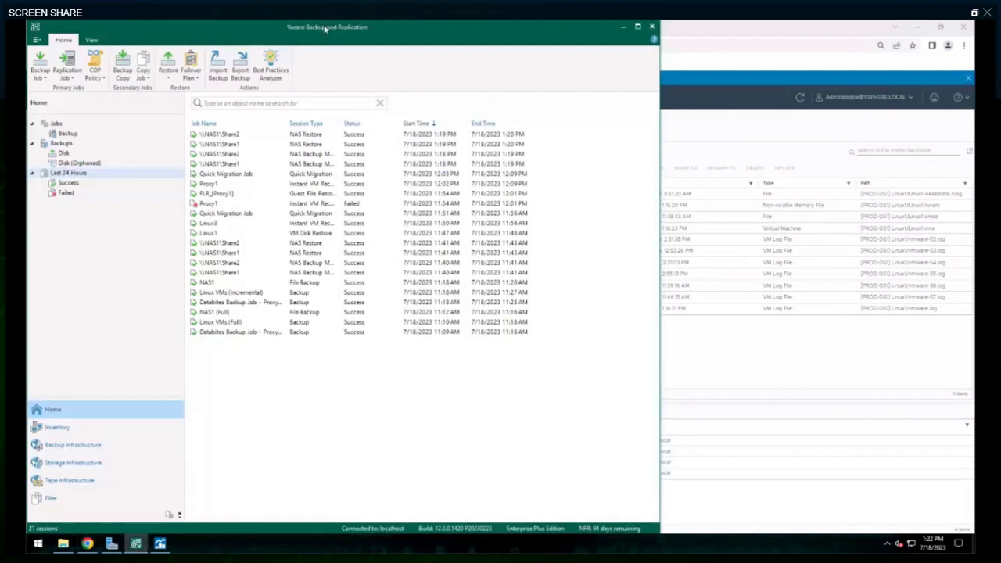
double_click(325, 27)
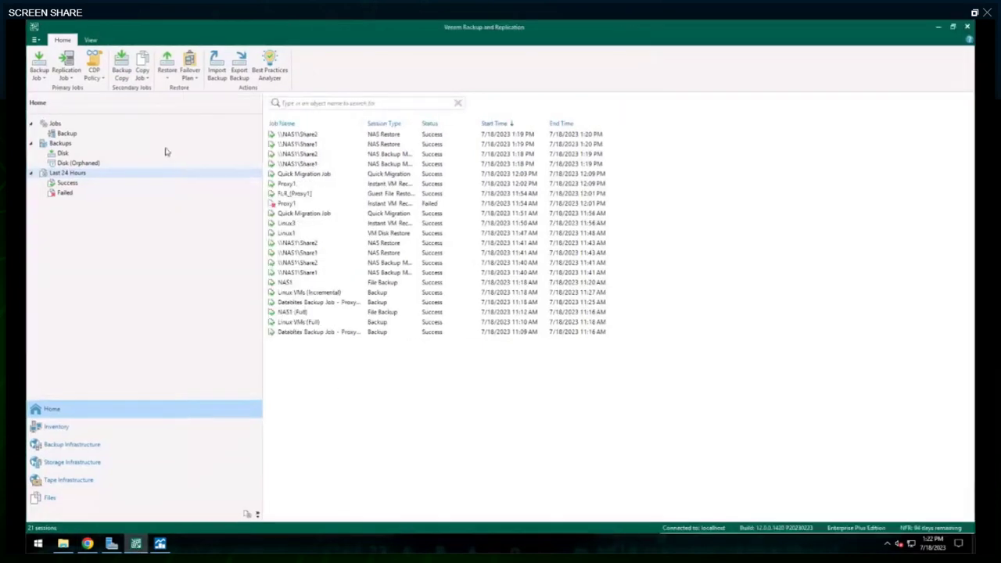
click(64, 154)
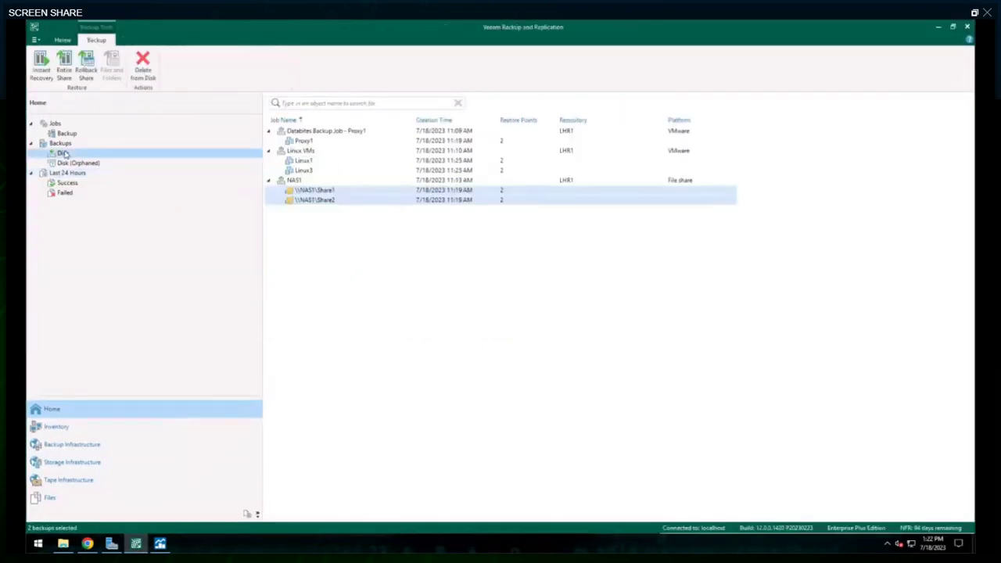
click(310, 162)
right_click(310, 161)
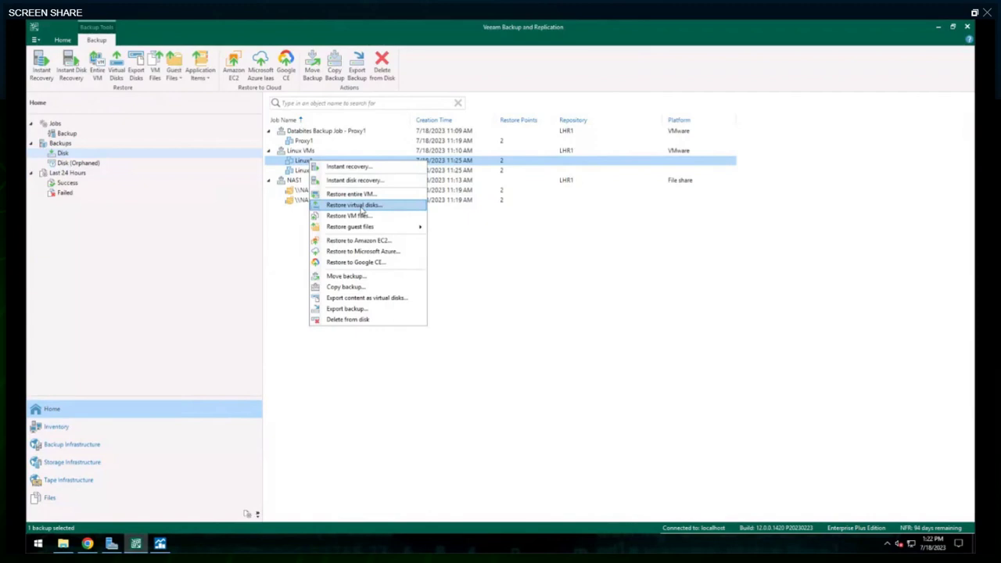
click(361, 205)
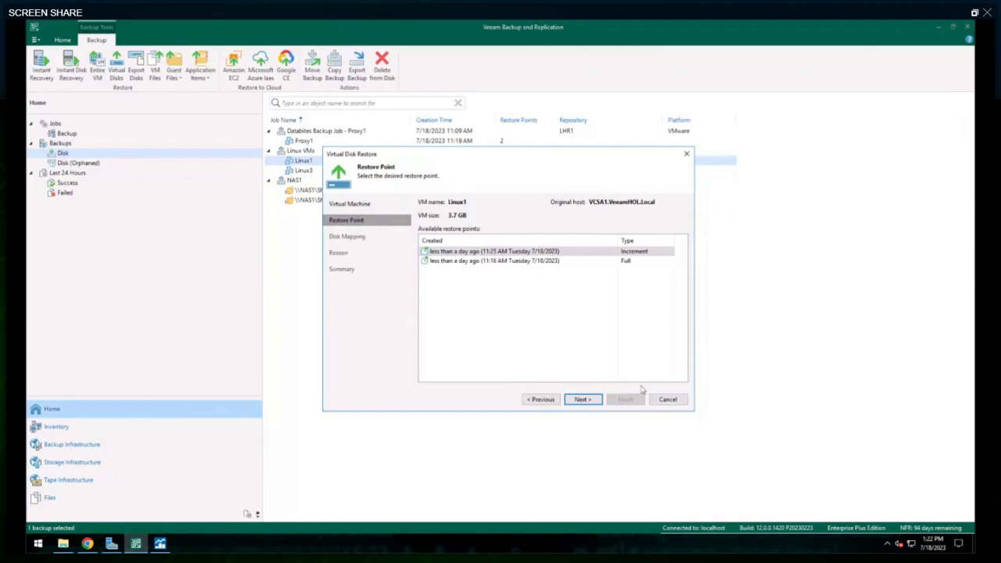
Continue with the latest restore point, select Linux1.vmdk for restore and map it to datastore PROD-DS1
click(591, 402)
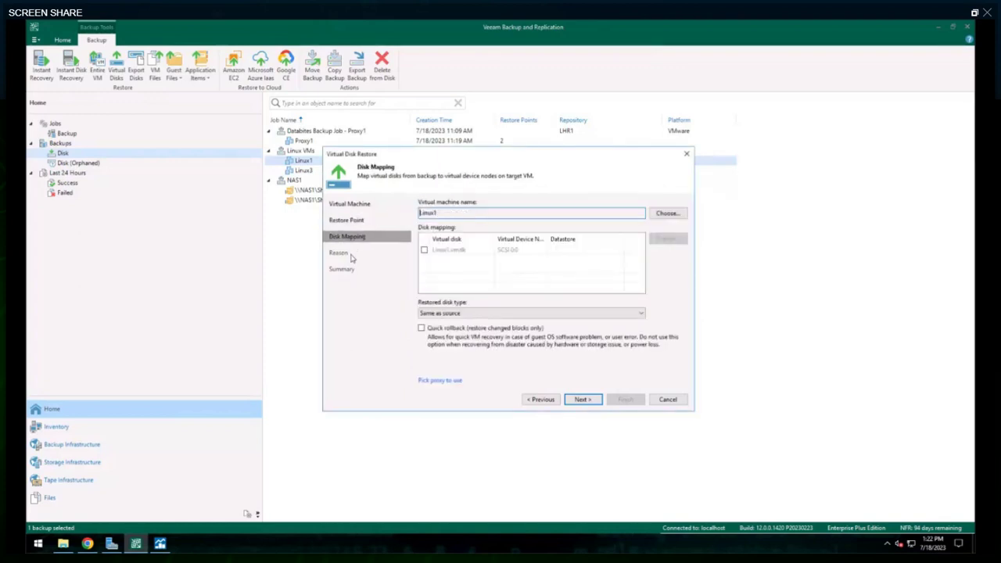
click(424, 250)
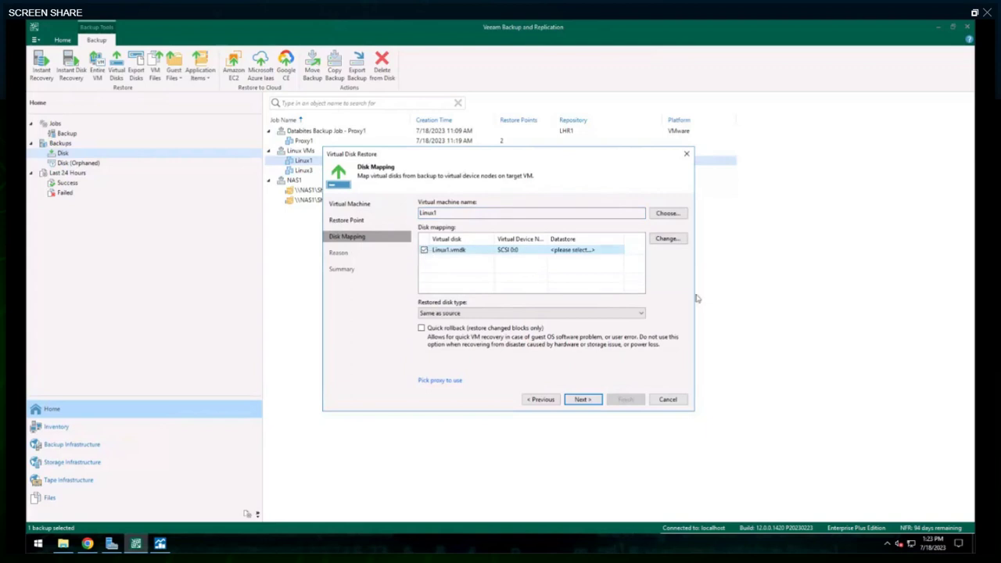
click(669, 239)
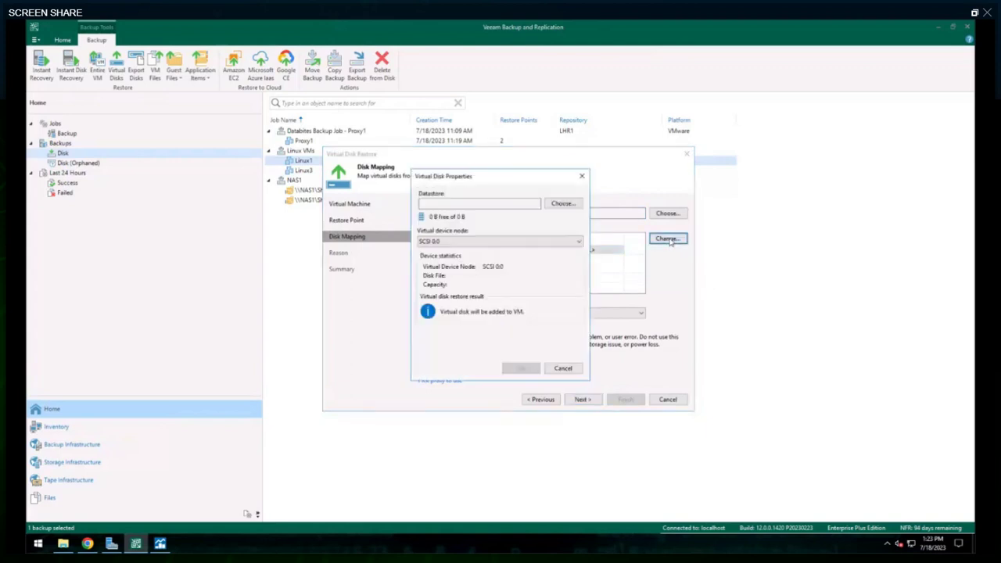
click(554, 205)
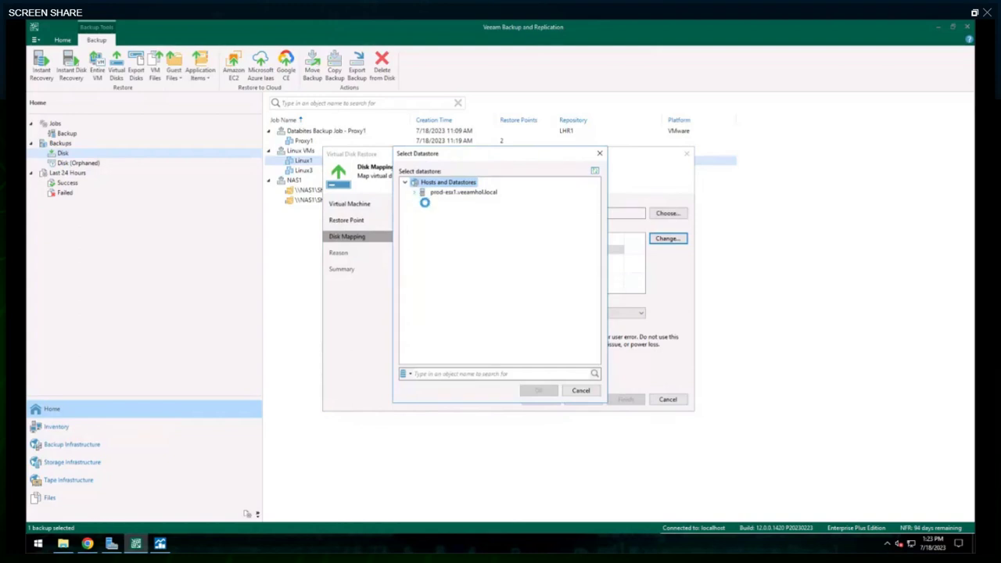
click(423, 212)
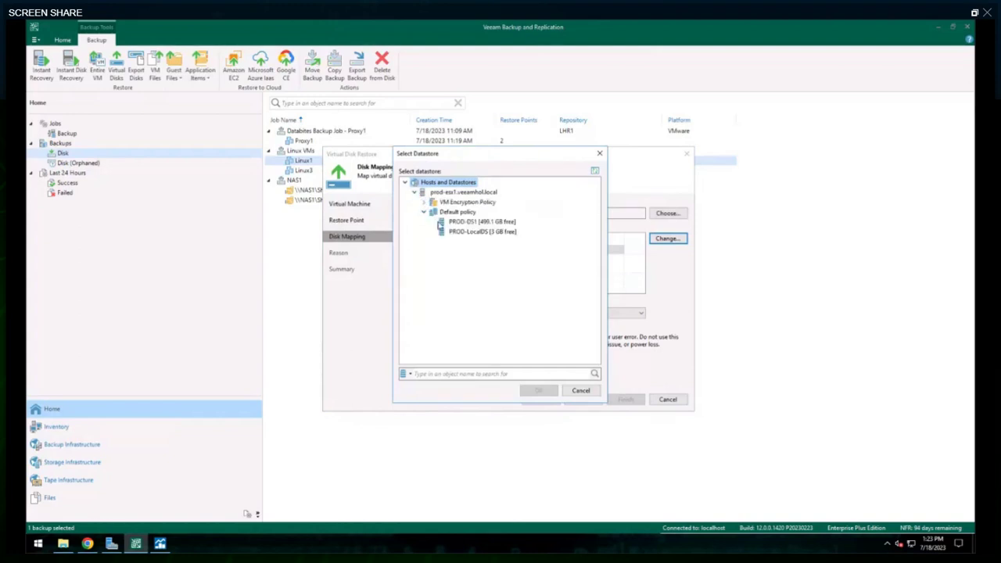
click(468, 225)
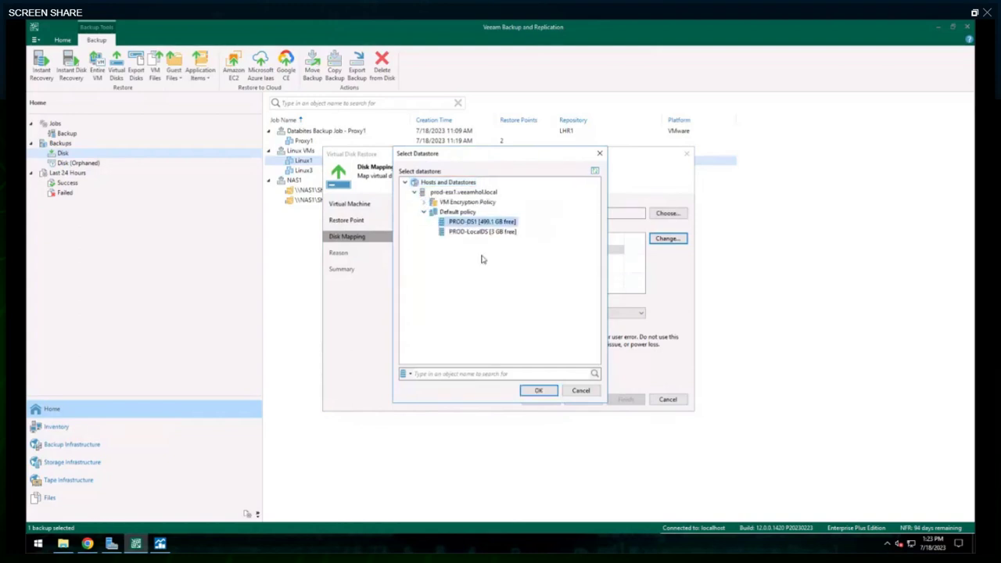
click(549, 388)
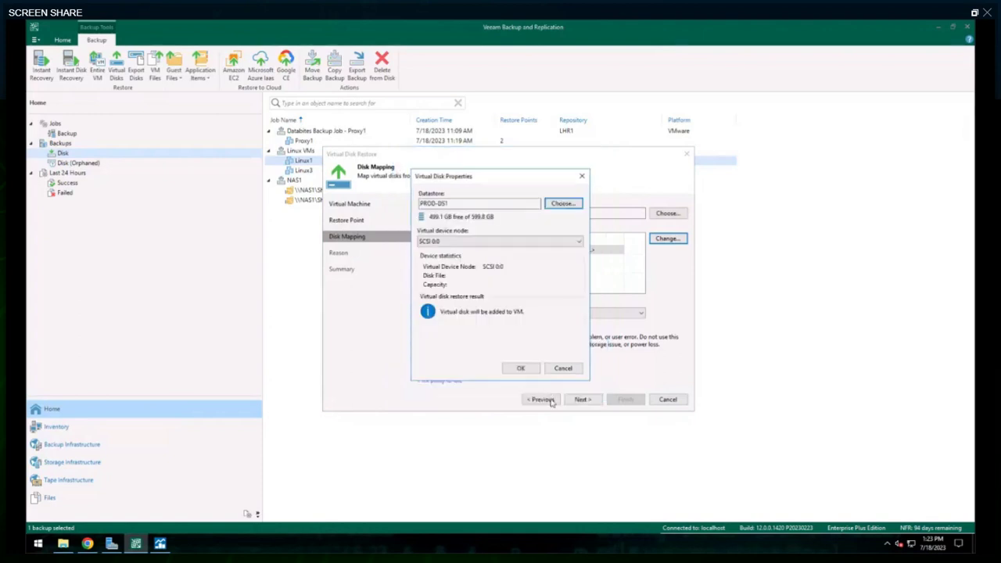
click(521, 368)
Accept the disk mapping, skip the restore reason and start the virtual disk restore for Linux1
click(588, 400)
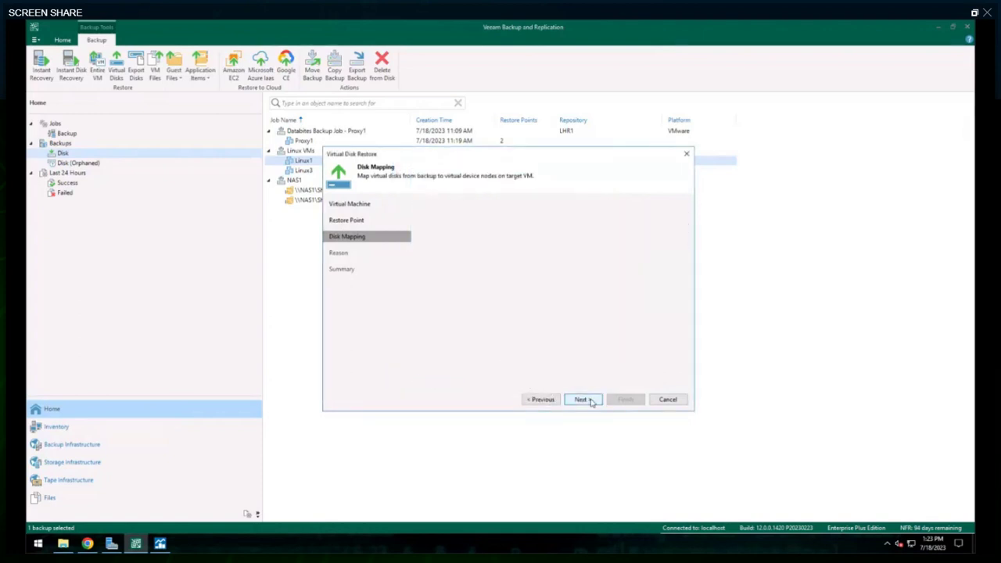
click(585, 400)
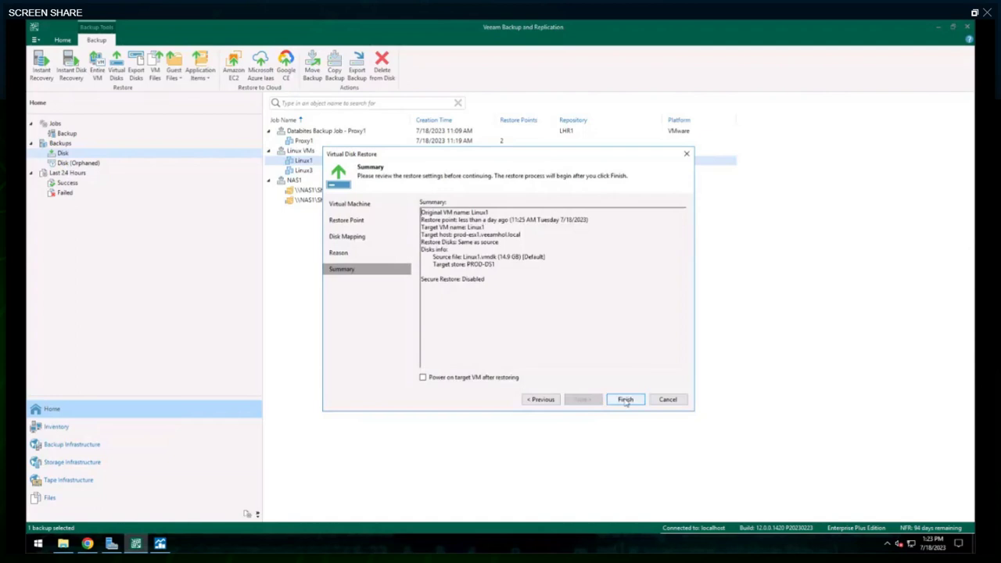
click(626, 399)
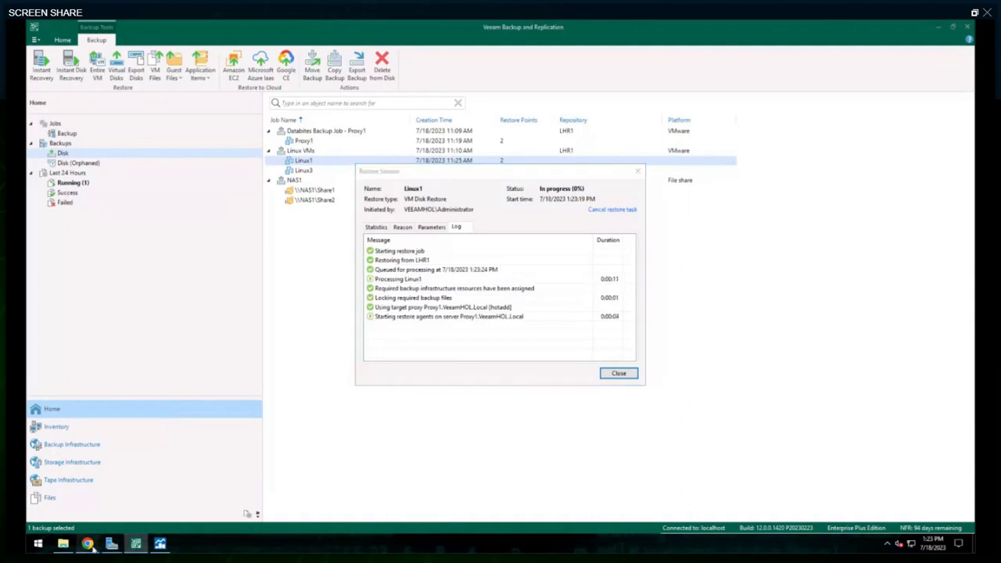
Switch to the vSphere Client, reload it and check PROD-DS1's Linux1 folder for disk files, then return to Veeam and close the restore session window
click(88, 544)
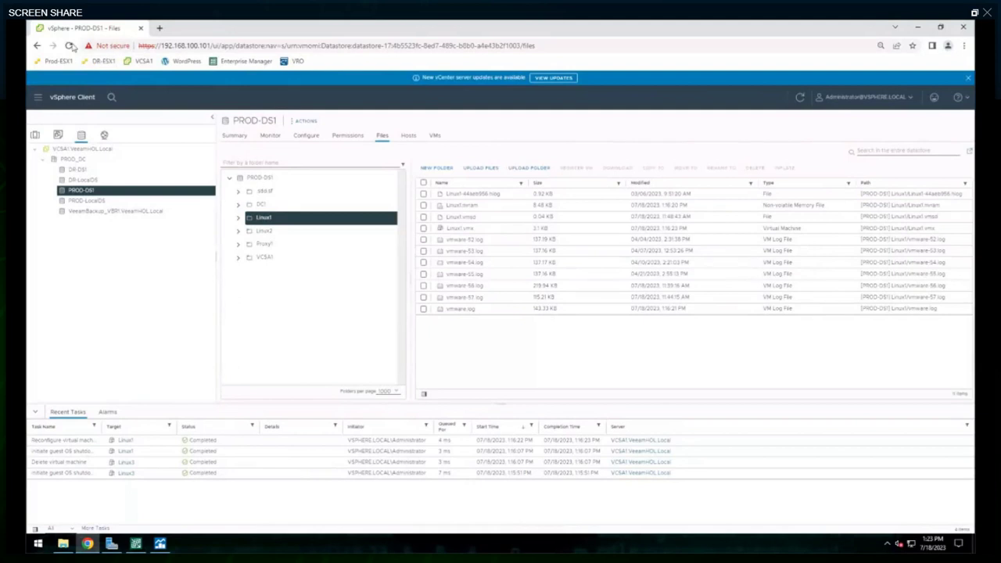
click(70, 46)
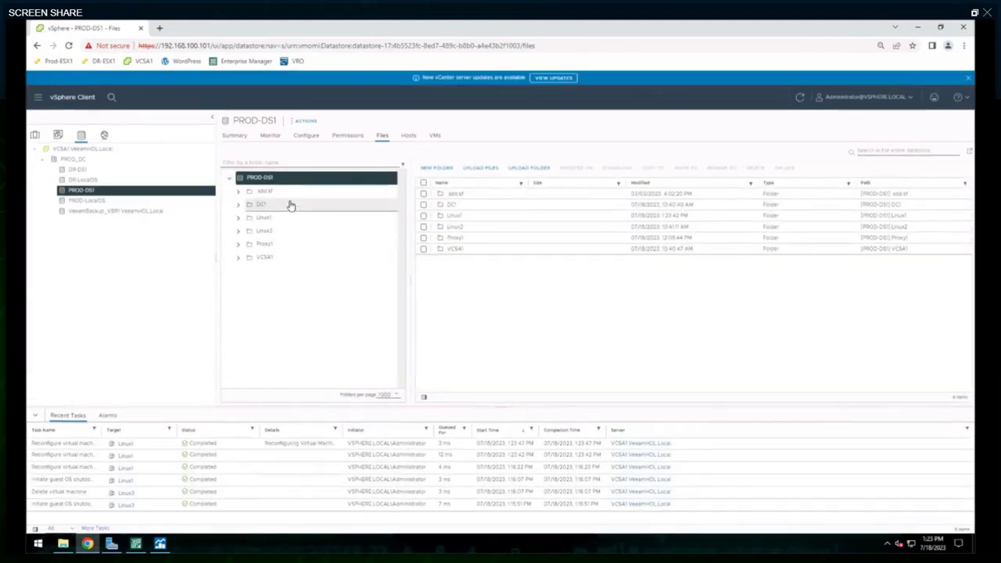
click(290, 205)
click(289, 218)
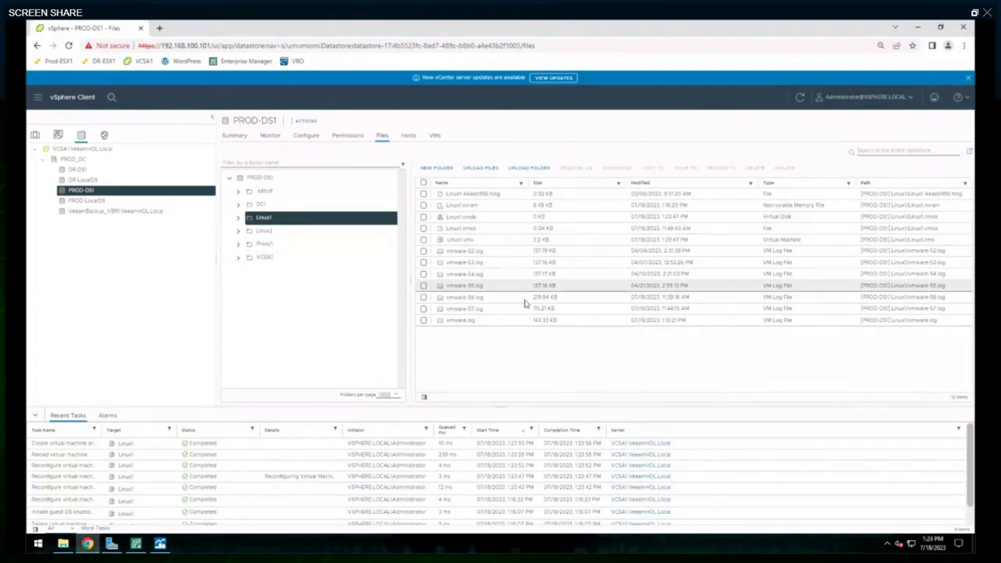
click(295, 230)
click(287, 218)
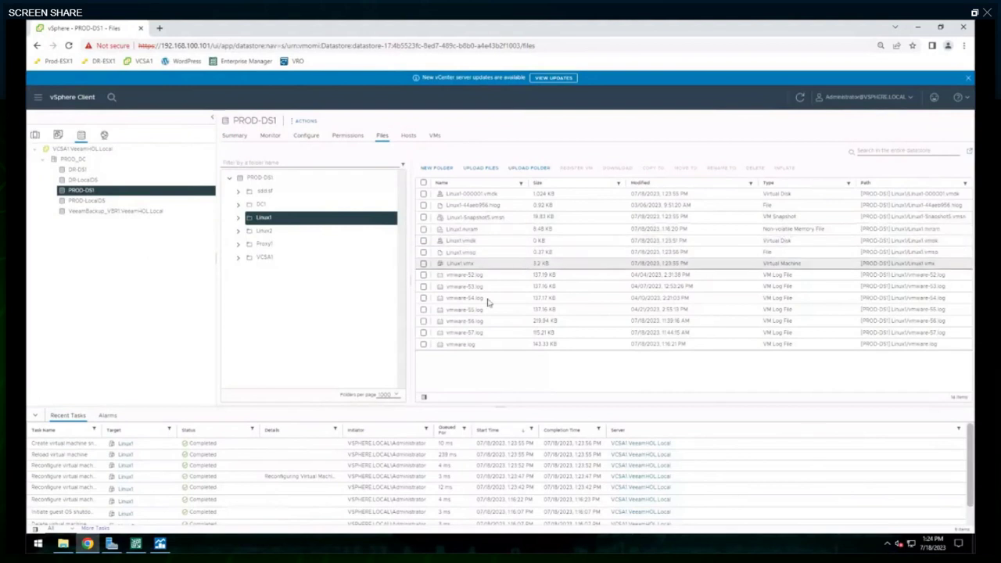
click(917, 27)
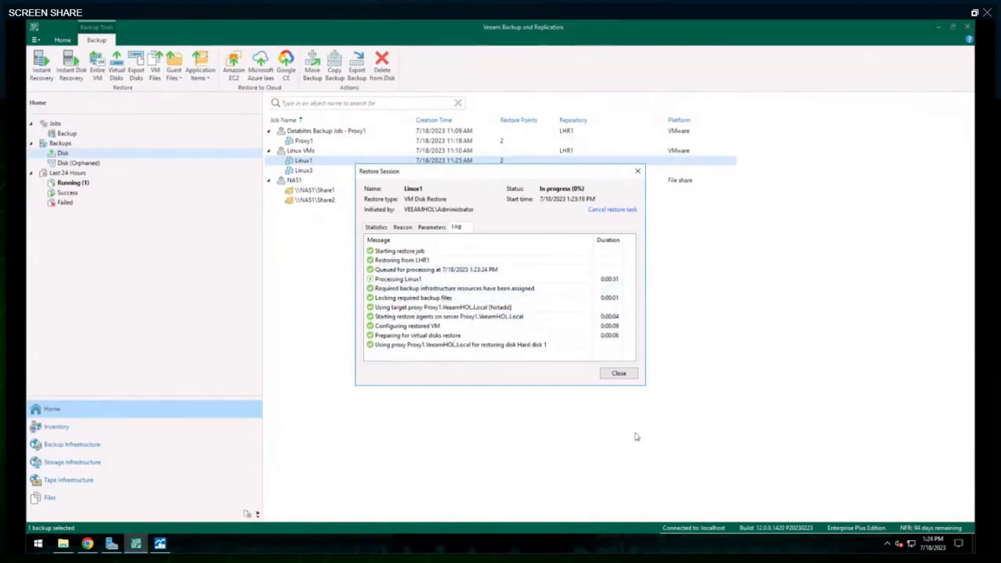
click(617, 373)
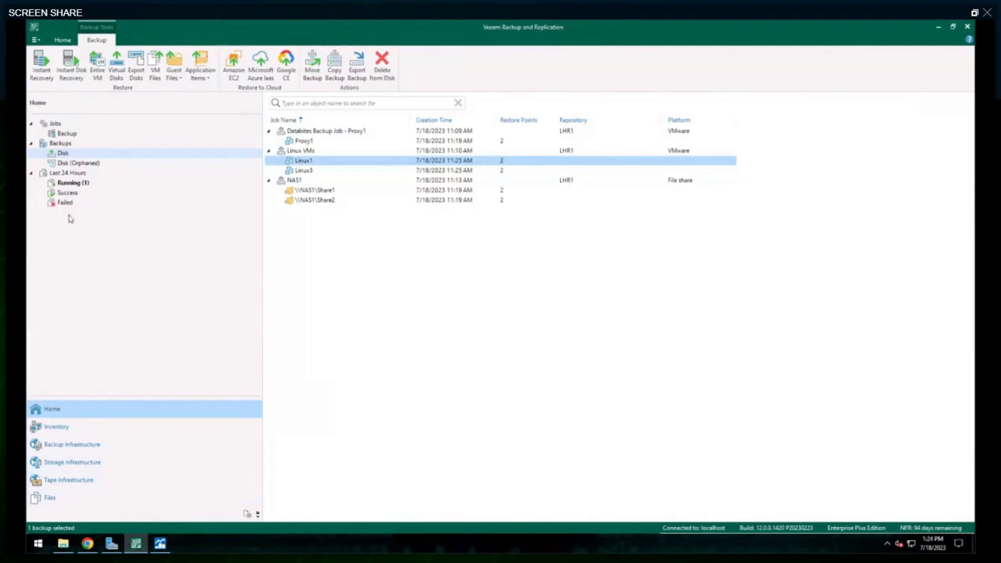
Start an Instant Recovery of Linux3 from its latest restore point to the original location, powered on after restoring, and close the session window
click(317, 172)
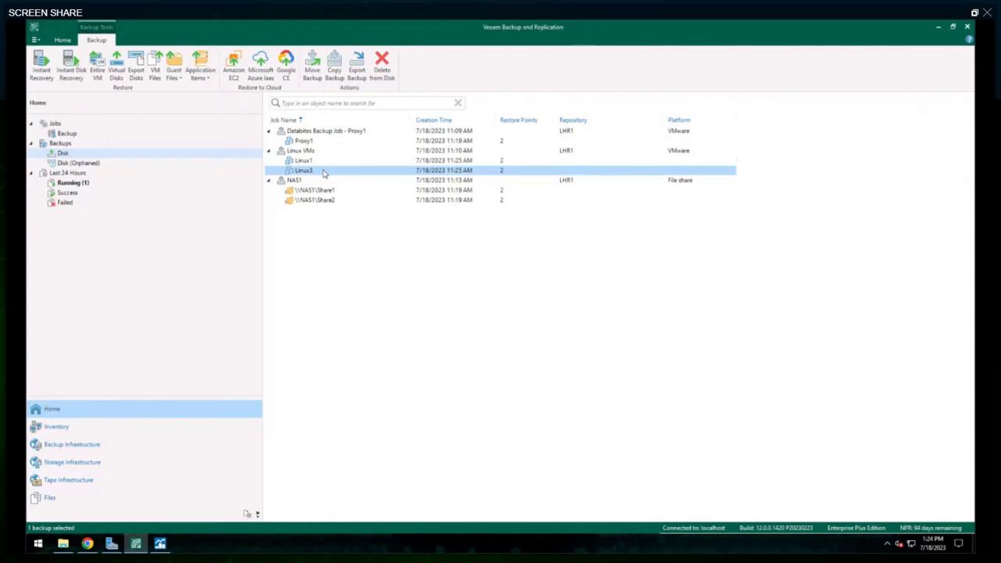
right_click(323, 172)
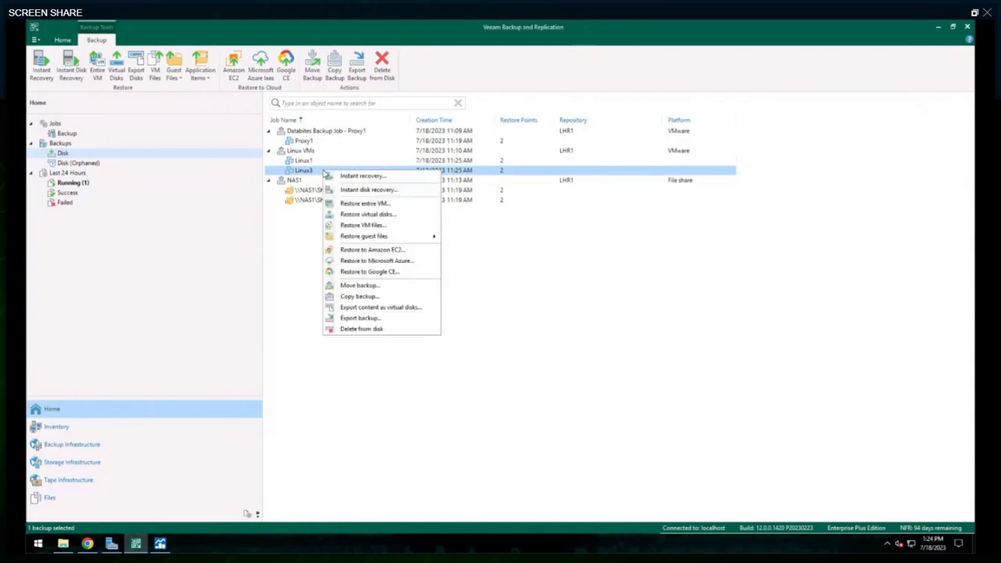
click(376, 178)
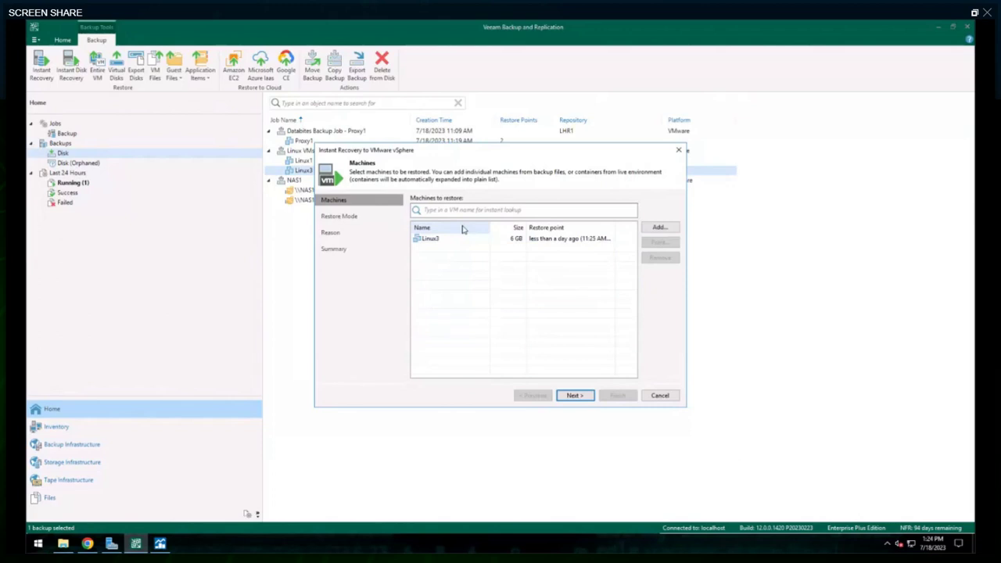
click(458, 238)
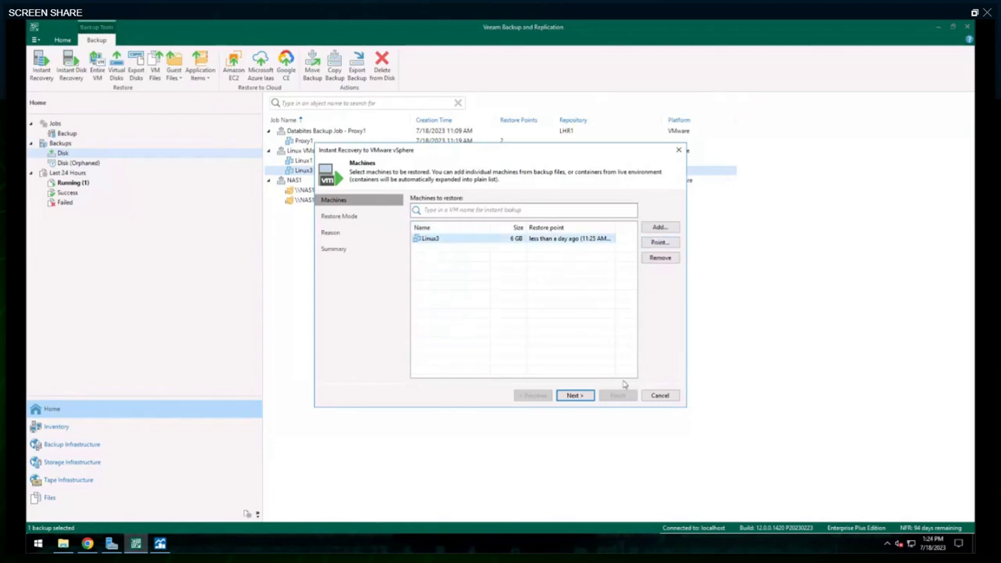
click(586, 396)
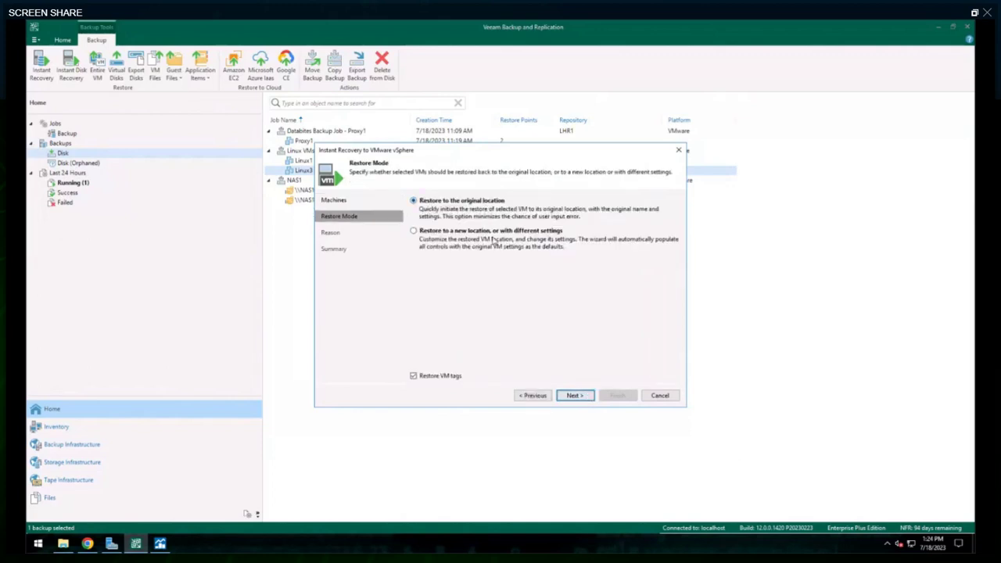
click(572, 396)
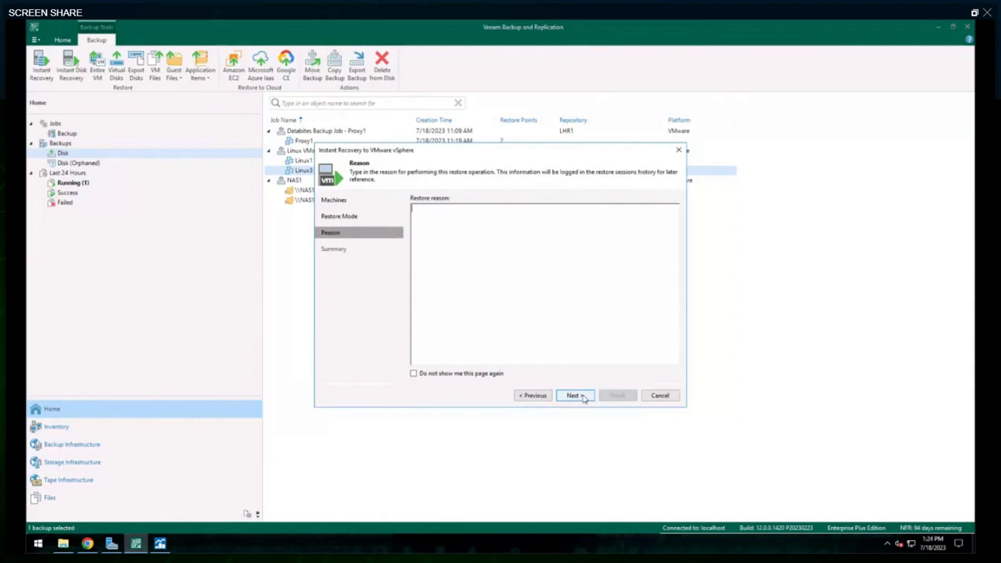
click(583, 397)
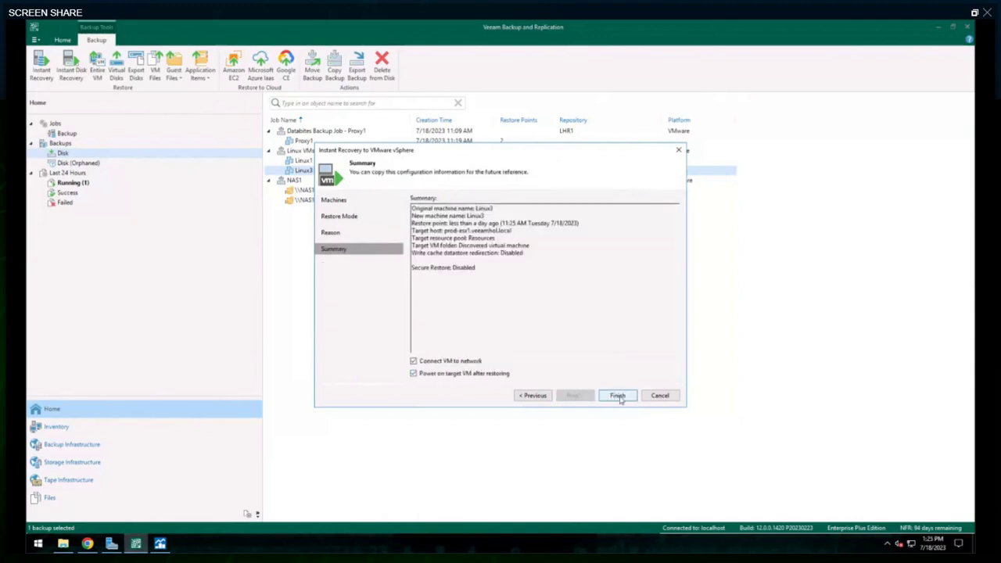
click(617, 396)
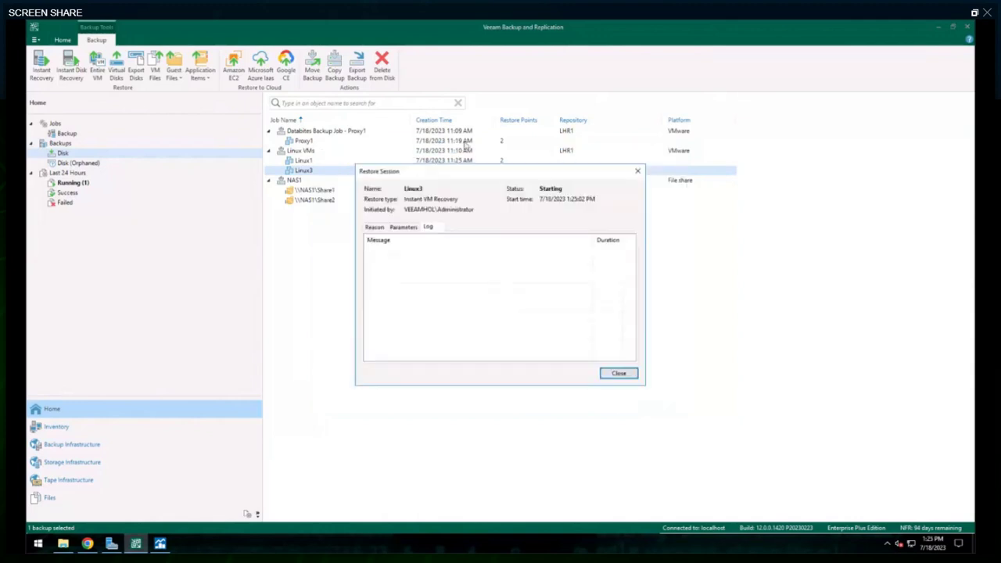
drag(448, 171, 214, 117)
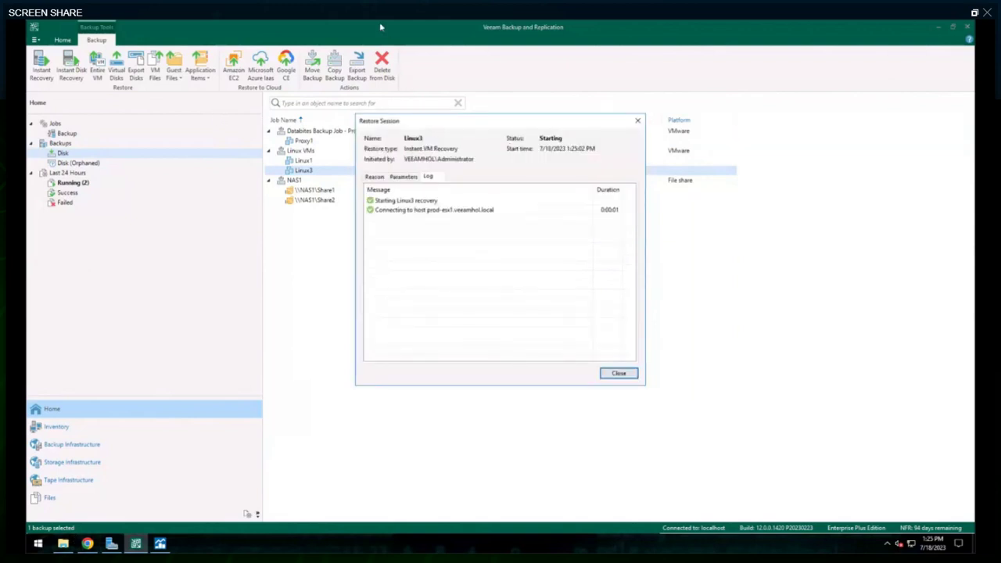
click(618, 373)
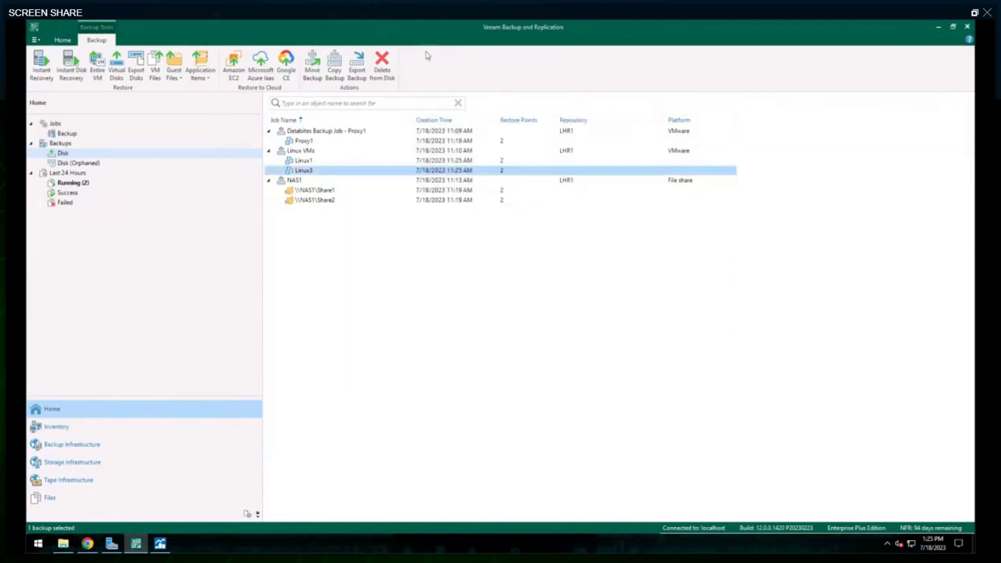
Take the Veeam window out of full screen and list the running restore sessions
double_click(363, 29)
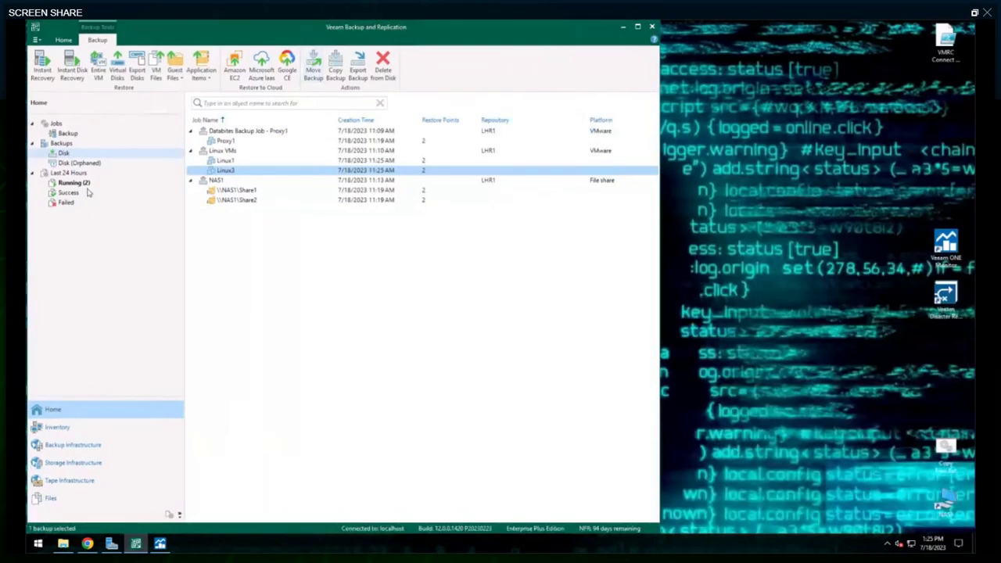
click(88, 192)
click(86, 183)
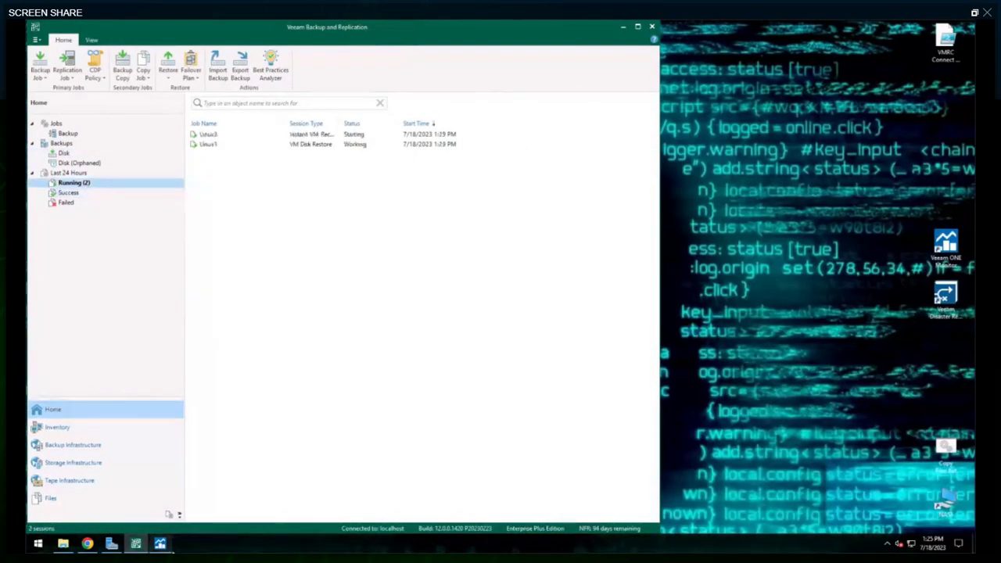
Switch to the vSphere Client, place its window beside Veeam and show the hosts and clusters inventory
click(87, 543)
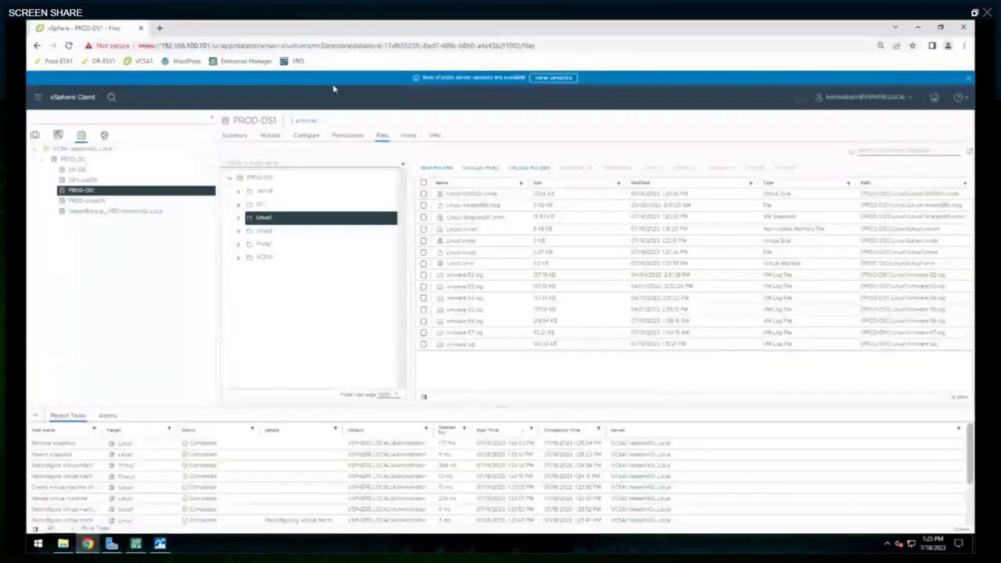
key(super+Right)
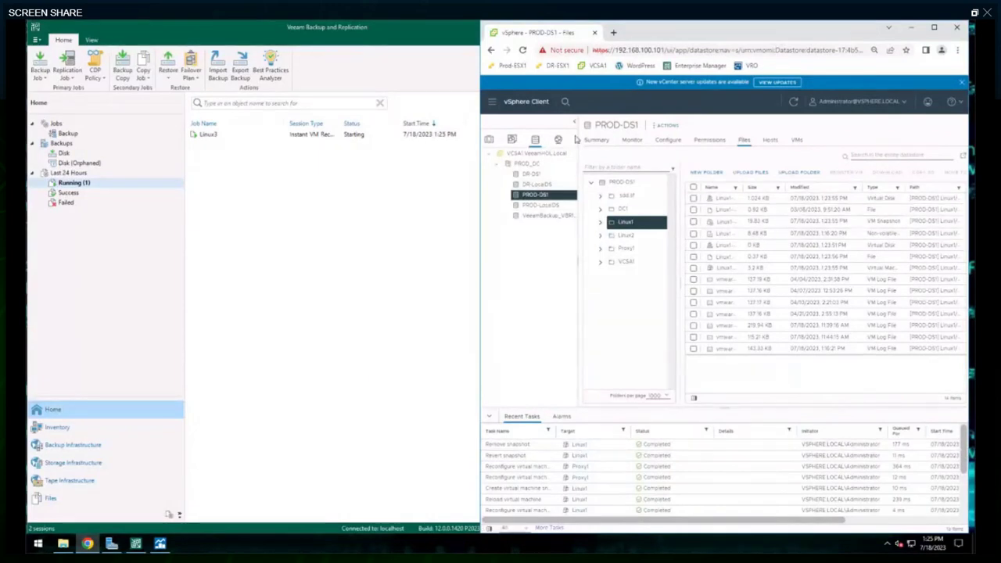
click(593, 140)
click(489, 141)
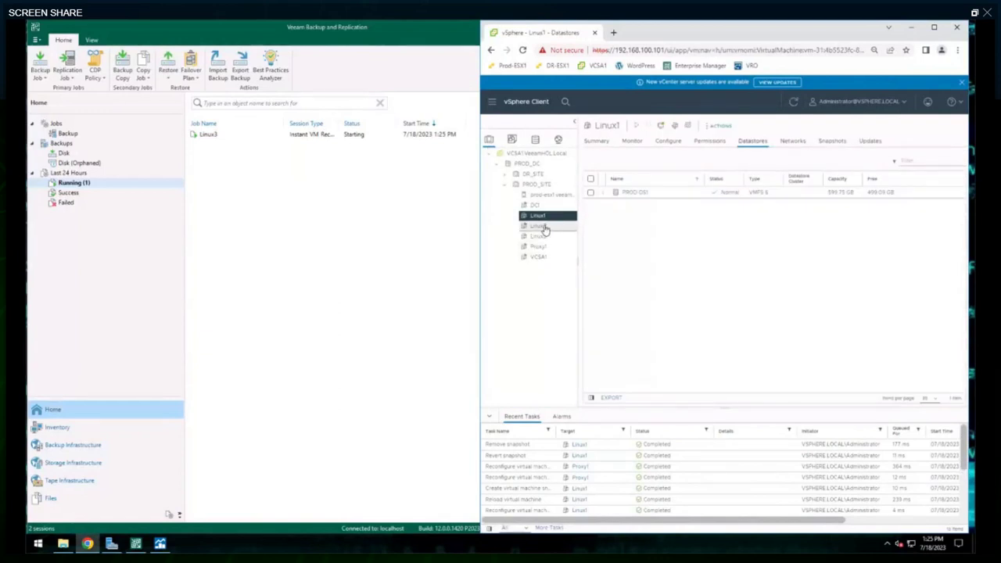
Open the running Linux3 Instant VM Recovery session in Veeam and compare its log with vSphere's recent tasks
click(86, 188)
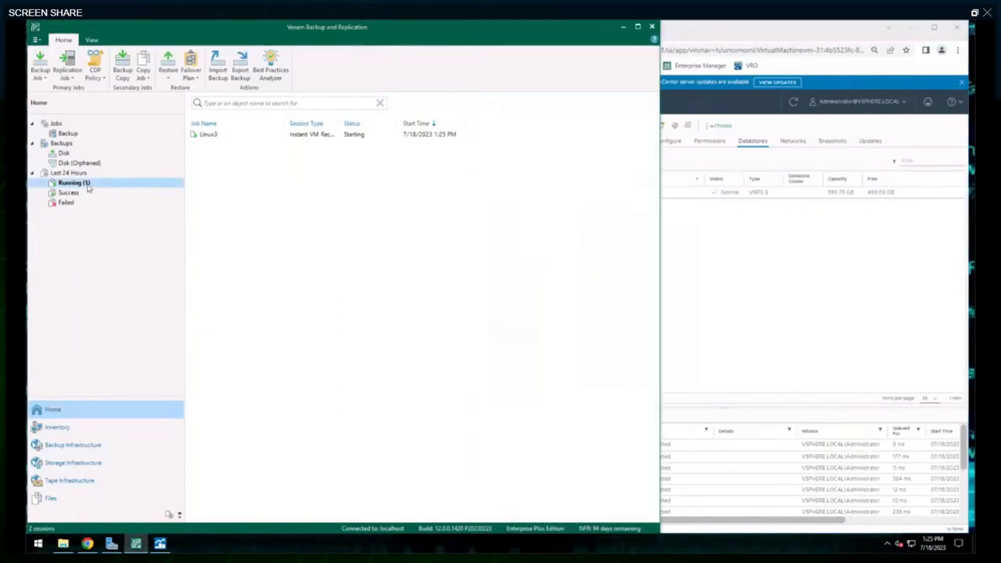
double_click(252, 138)
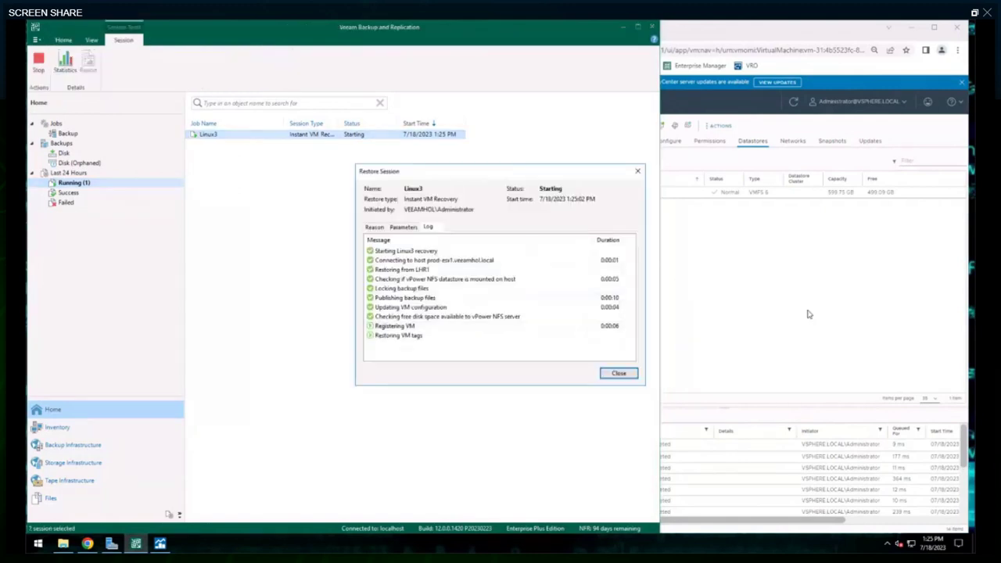
click(665, 489)
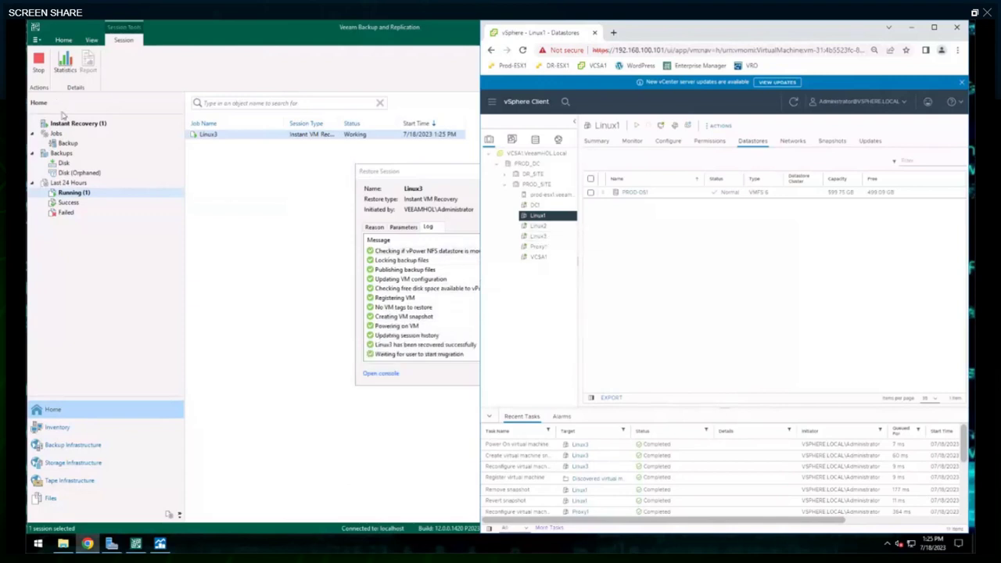
click(172, 180)
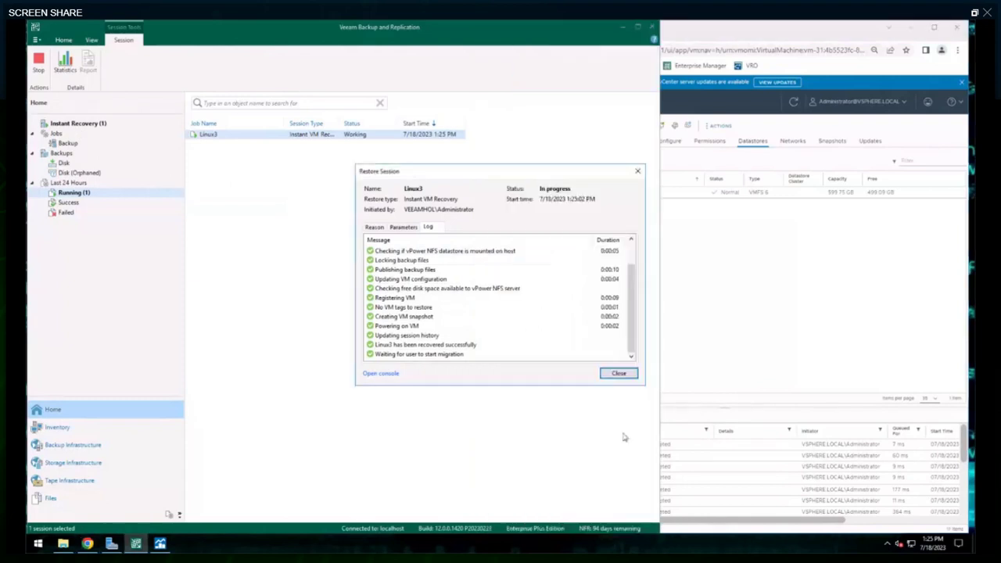
List the active instant recoveries in Veeam and inspect Linux3's datastore and summary in the vSphere Client
click(619, 374)
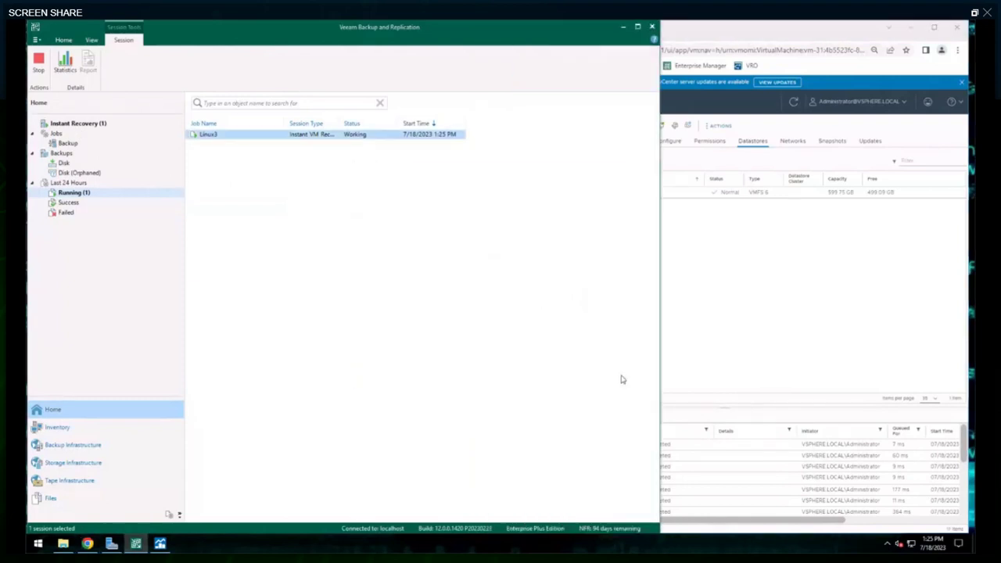
click(75, 127)
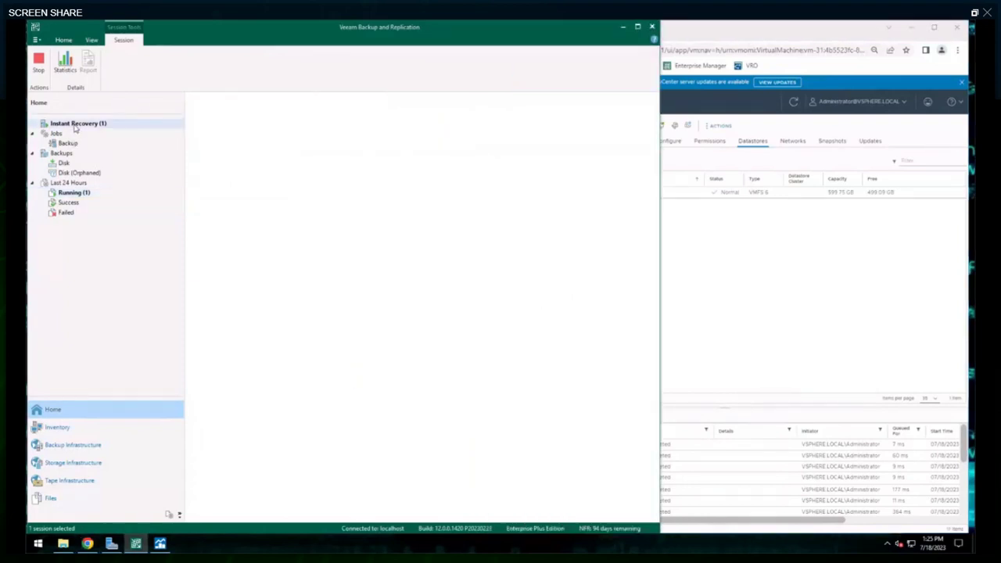
click(728, 305)
click(548, 237)
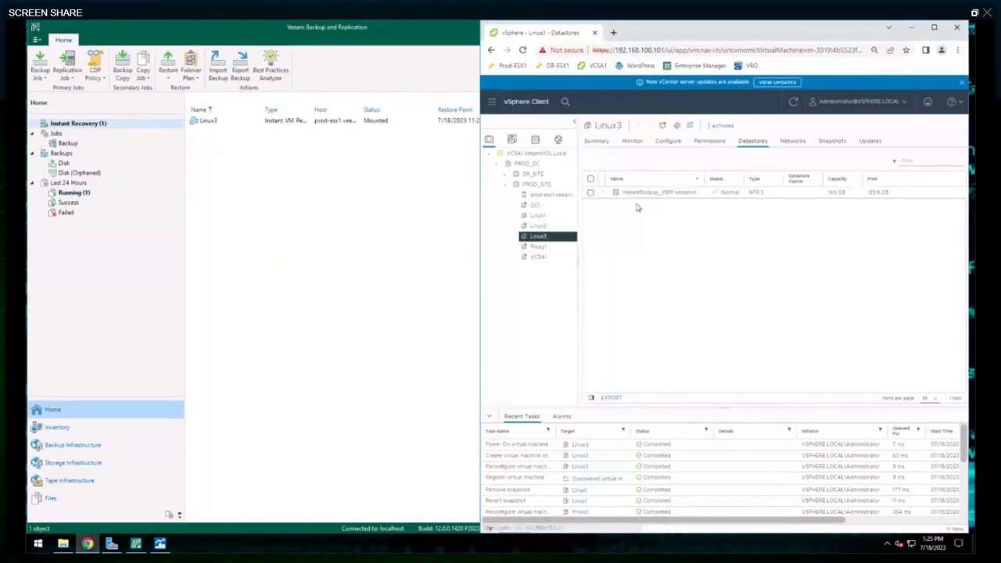
click(596, 142)
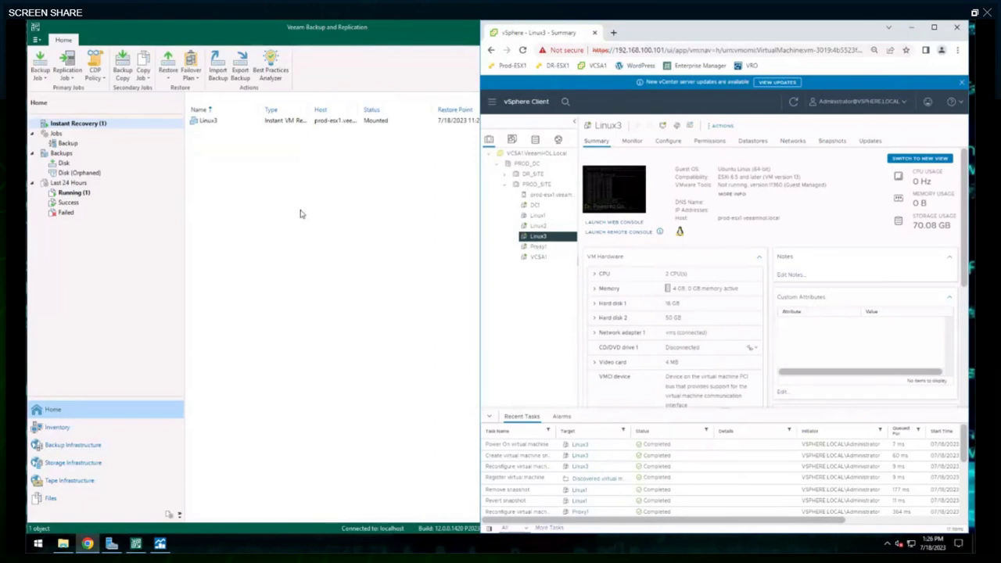
Migrate the instantly recovered Linux3 to production on the prod-esx1 host and PROD-DS1 datastore with automatic proxy selection, and check vSphere's recent tasks
click(375, 251)
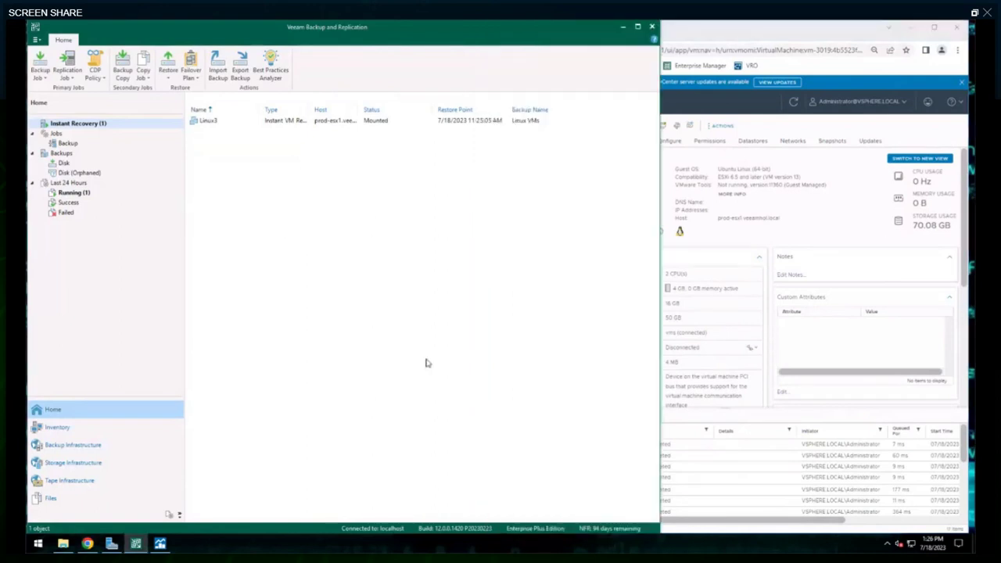
right_click(219, 122)
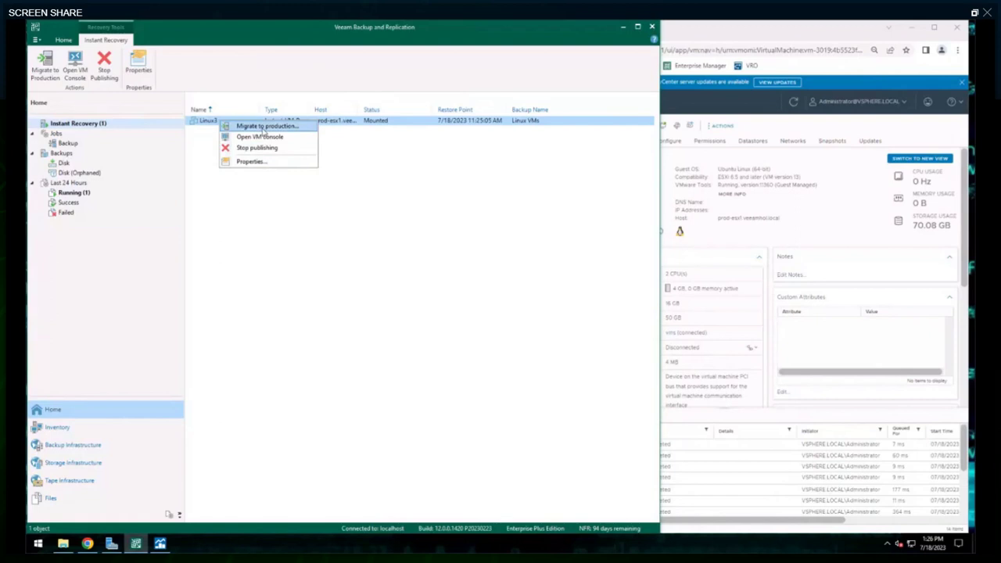
click(264, 127)
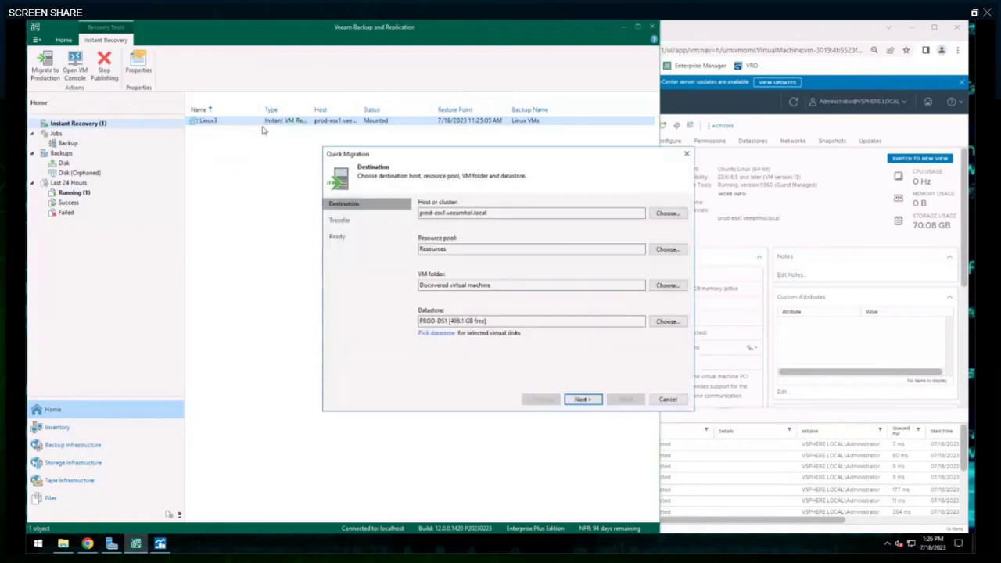
click(583, 399)
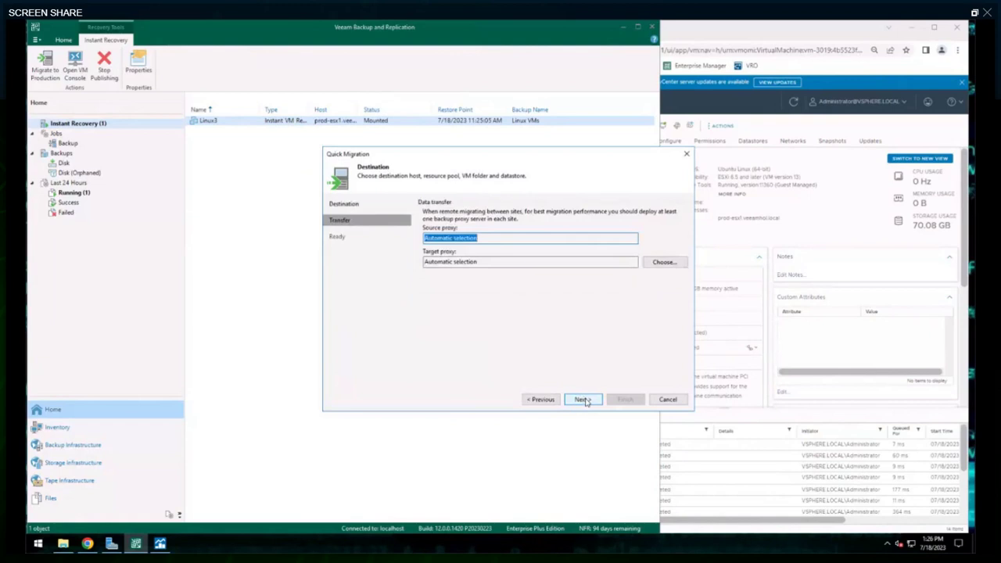
click(583, 399)
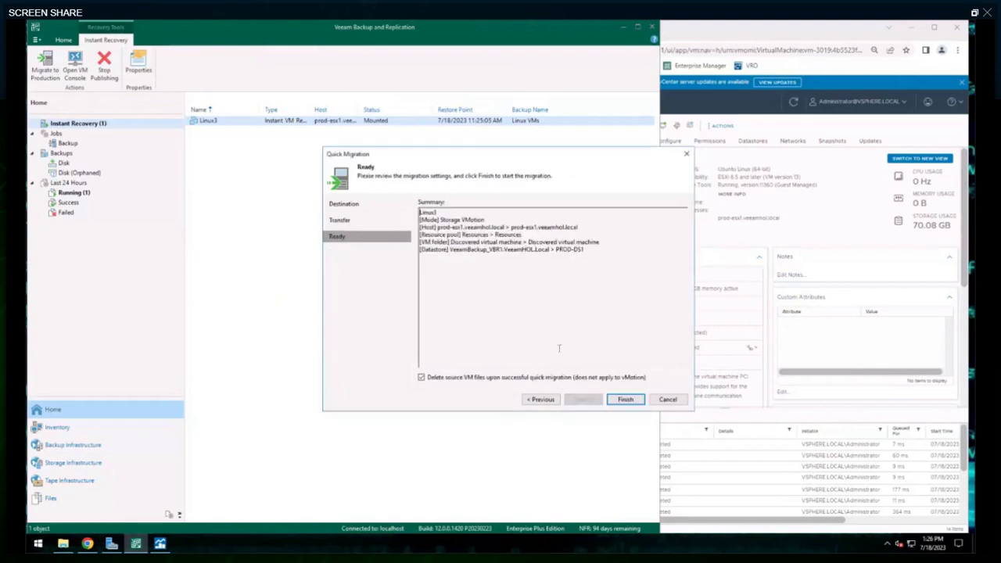
click(619, 400)
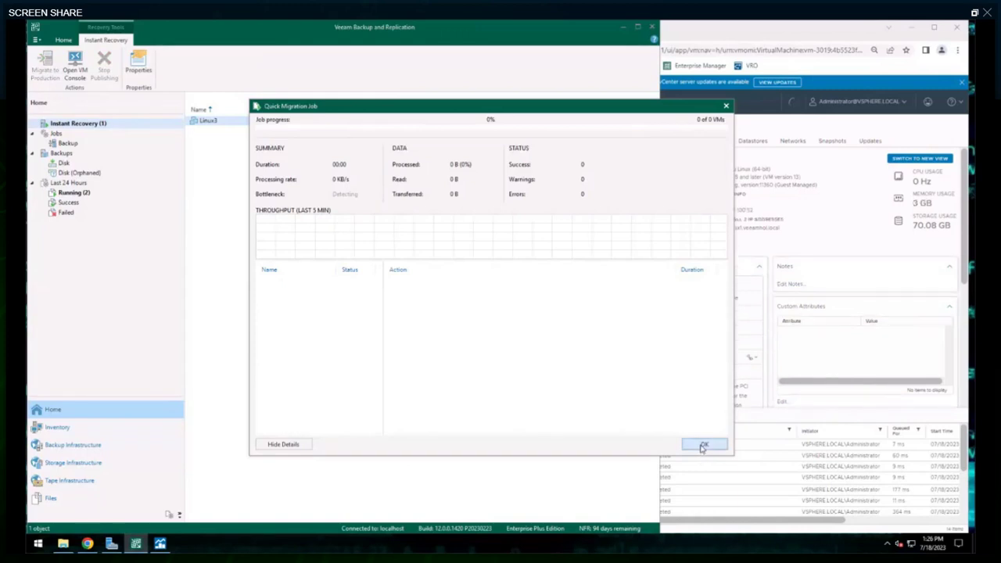
click(702, 445)
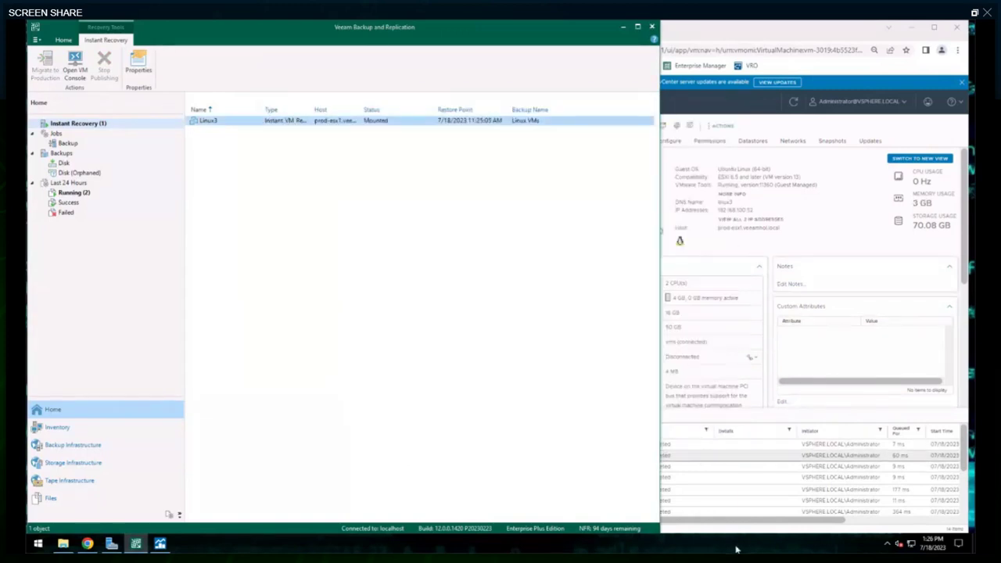
click(757, 29)
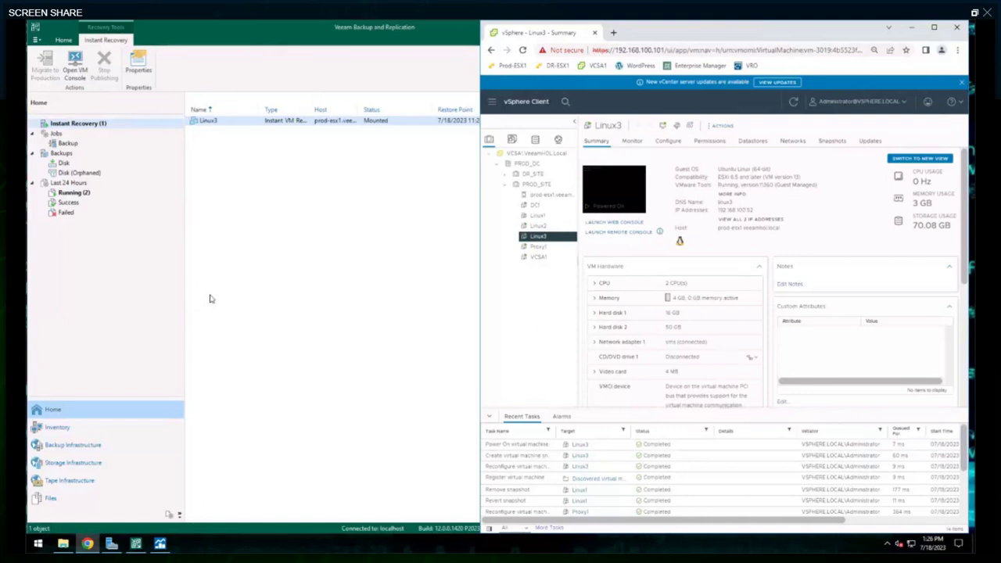
click(286, 225)
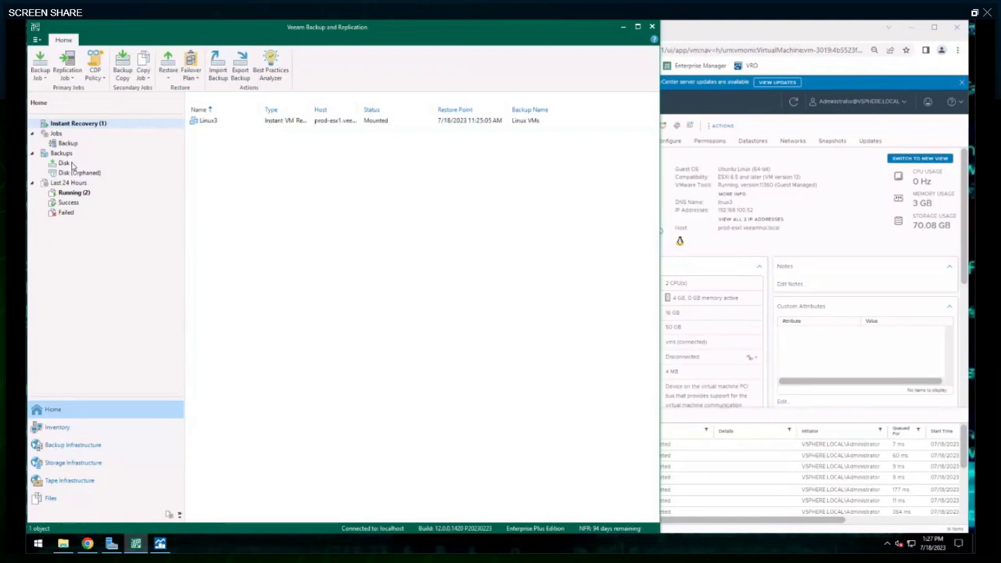
Walk through an Instant Recovery of Proxy1 to its original location, enable the malware scan before recovery, and exit without restoring
click(71, 162)
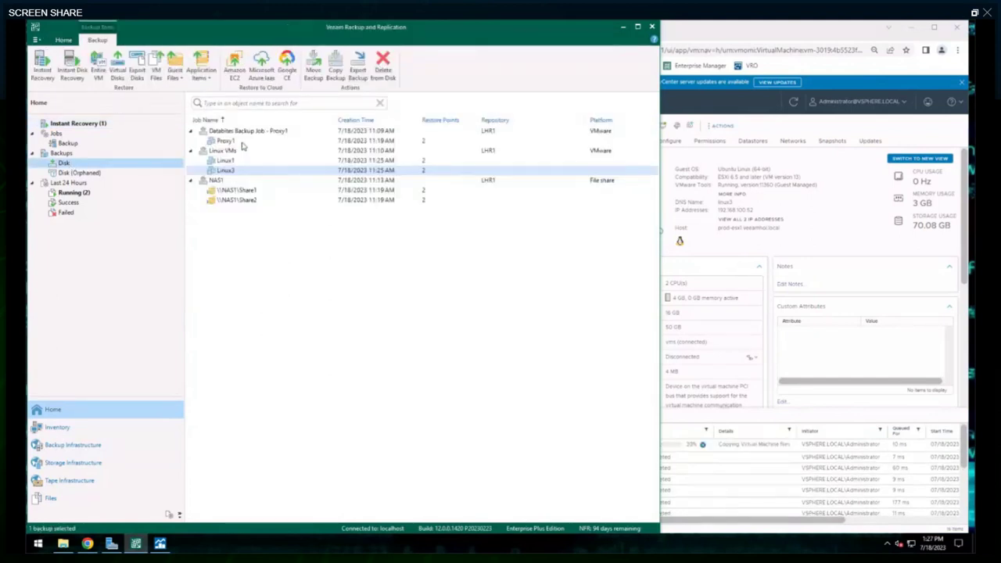
right_click(242, 144)
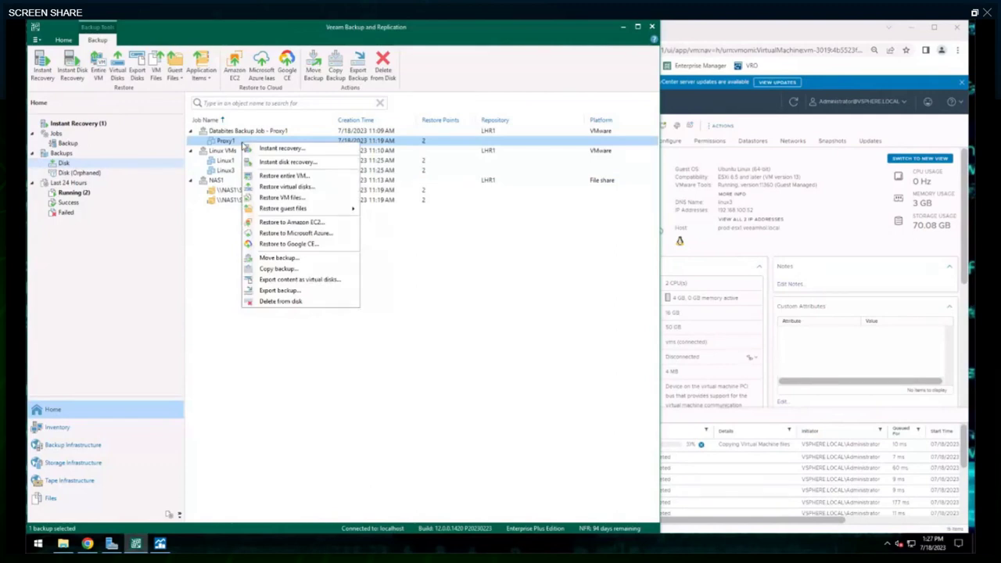
click(257, 149)
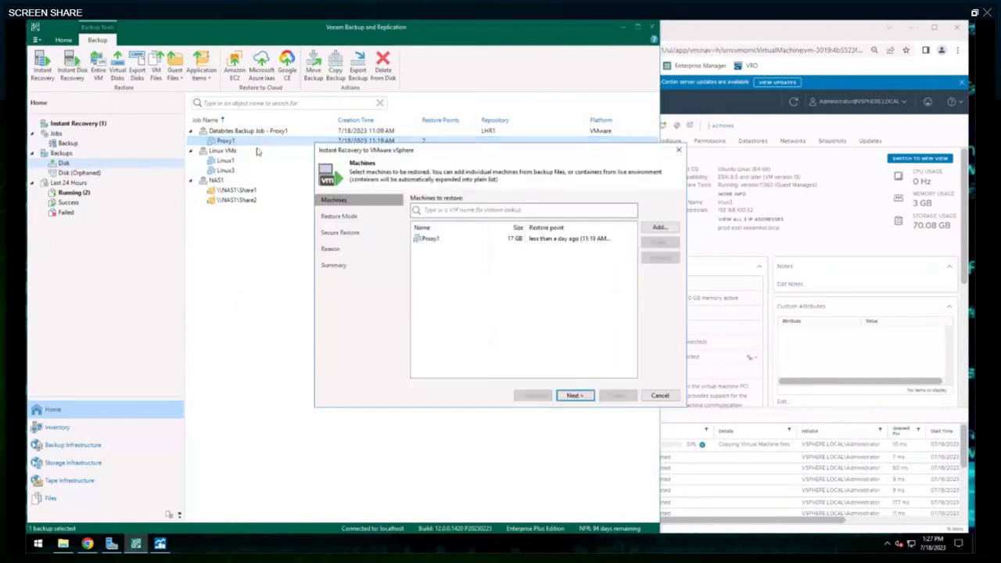
click(456, 240)
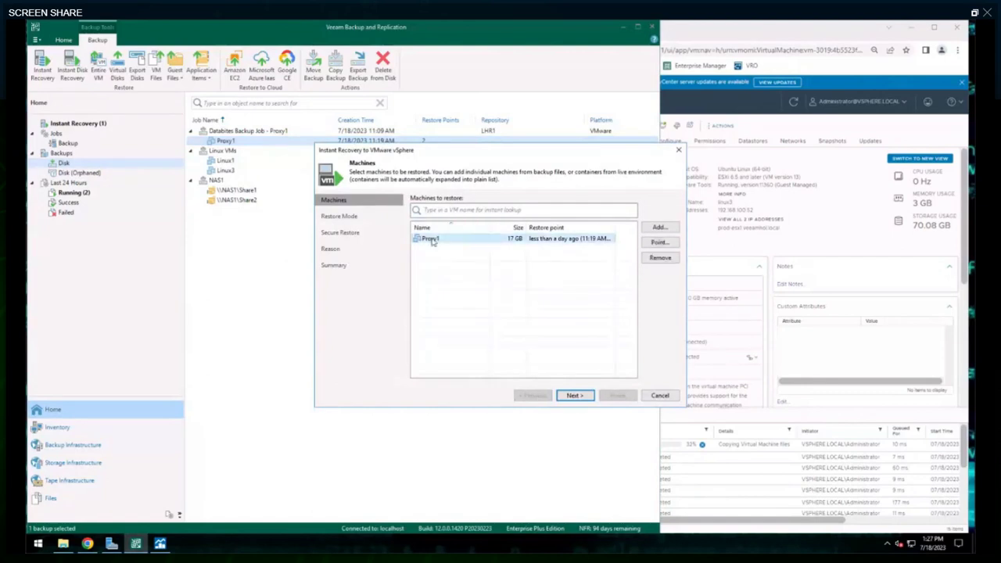
click(576, 397)
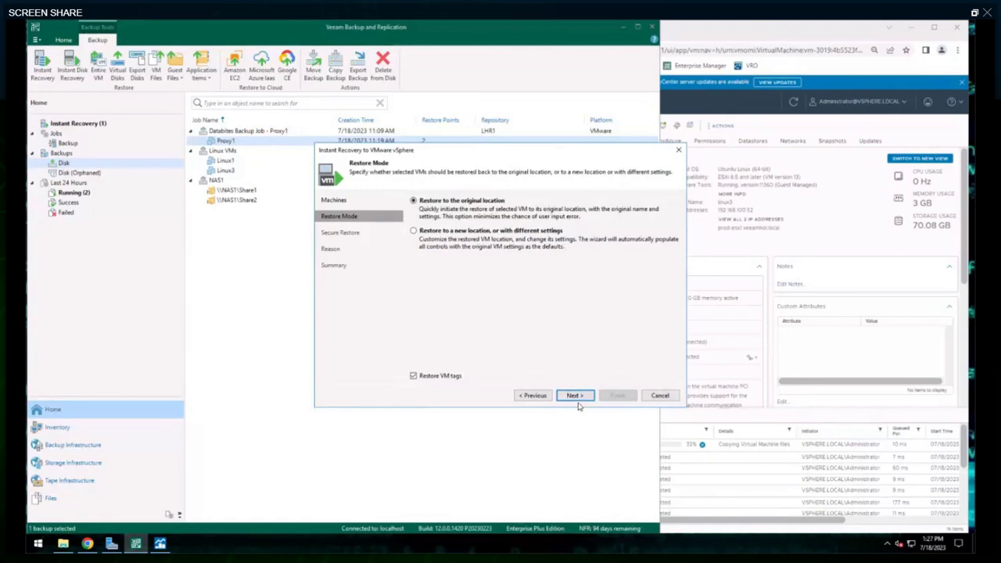
click(576, 397)
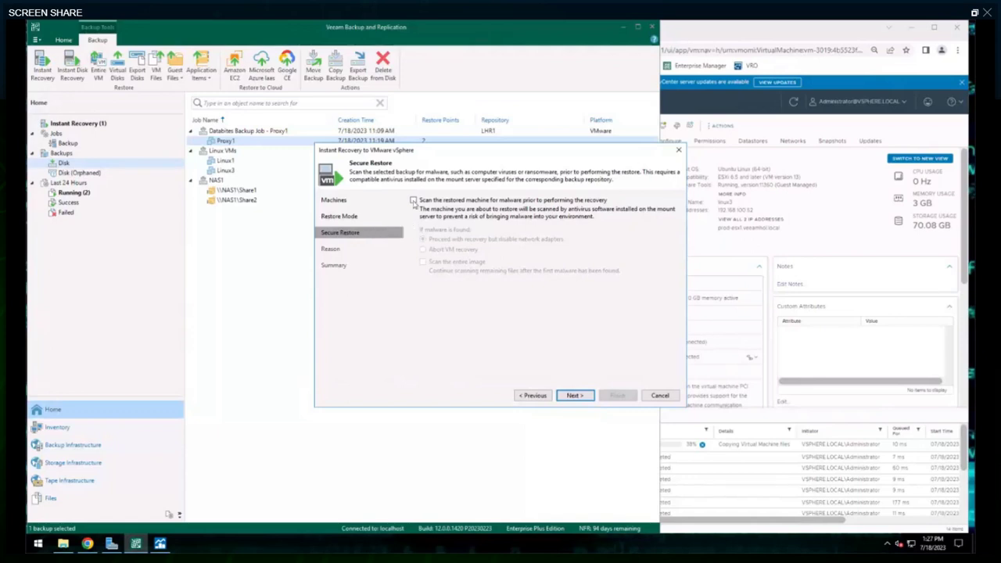
click(414, 200)
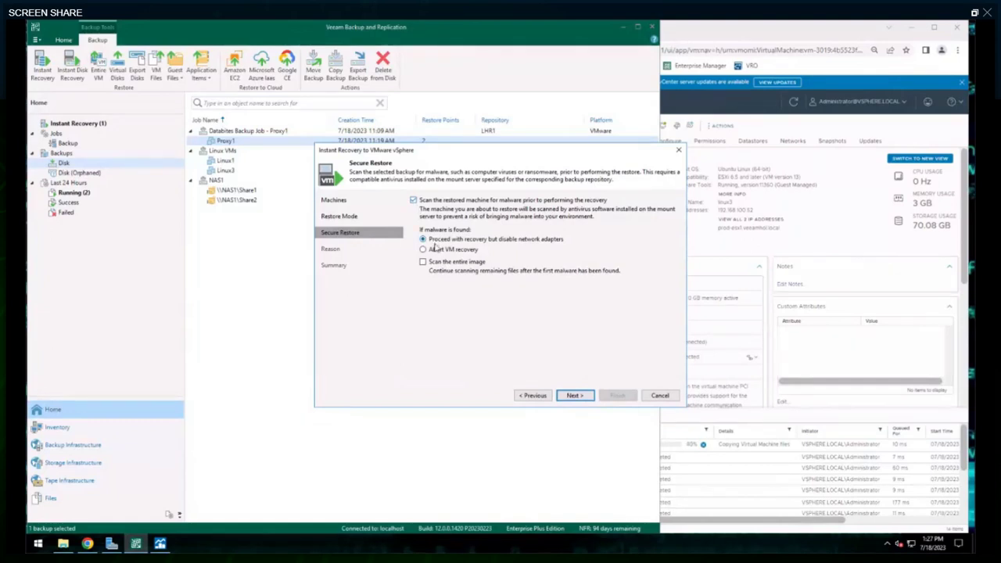
click(659, 396)
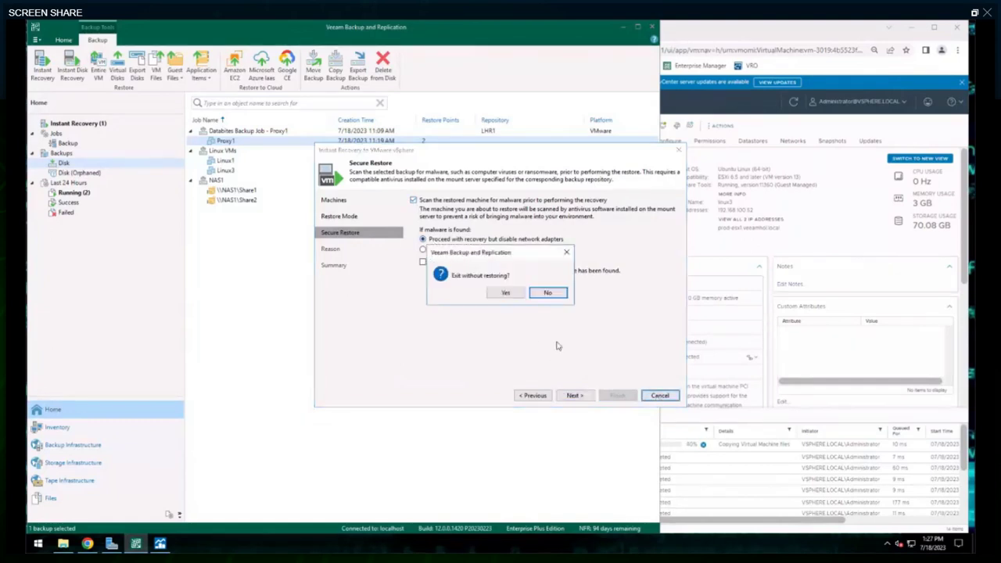
click(505, 293)
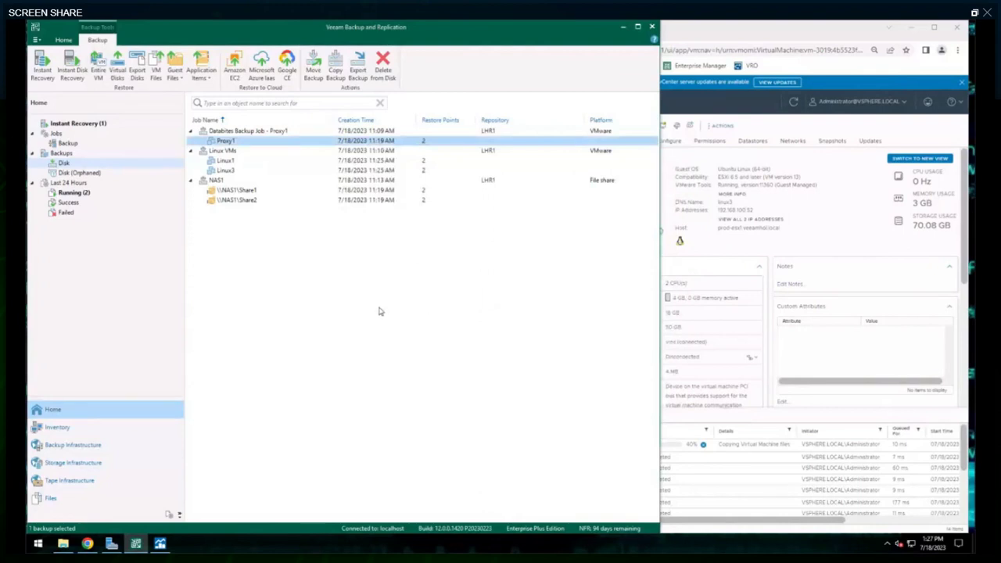